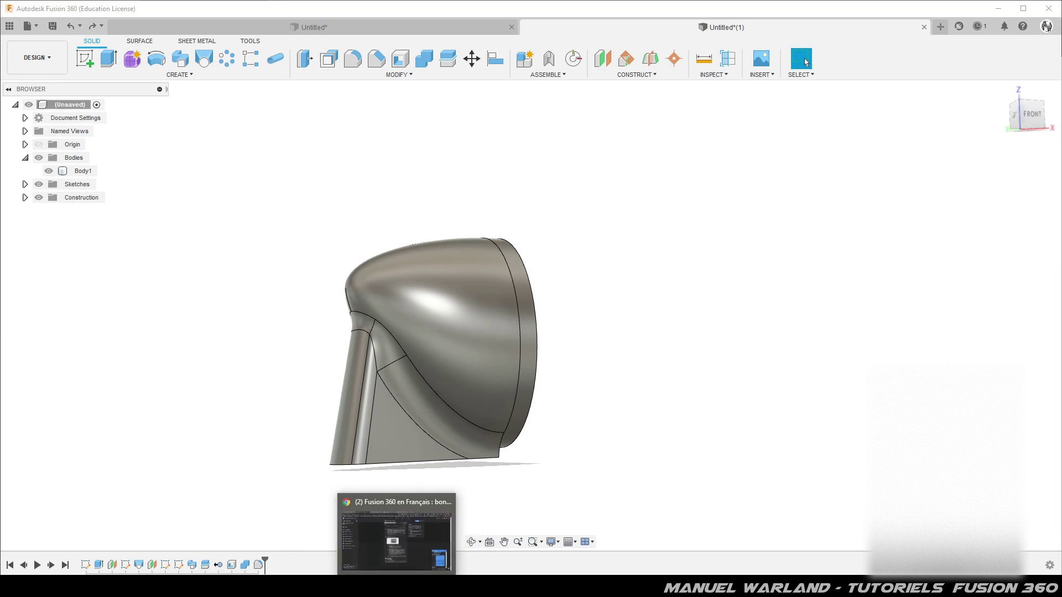
Step: Examine the reference images in the Fusion 360 en Français Facebook post, then switch back to Fusion 360 and inspect the finished tank-end model
left_click(419, 485)
scroll(504, 241, "up", 6)
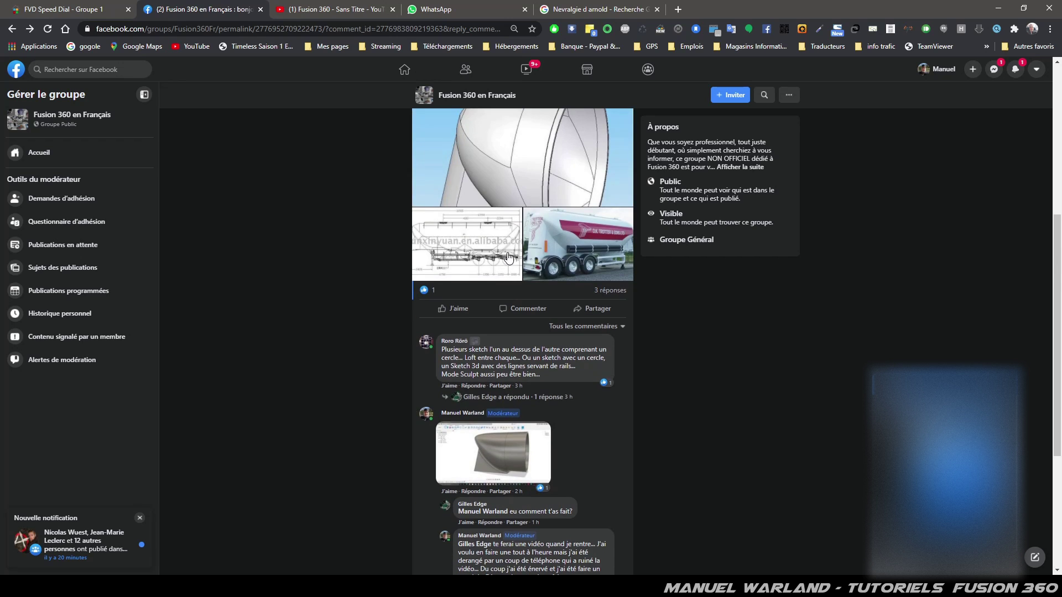
left_click(555, 396)
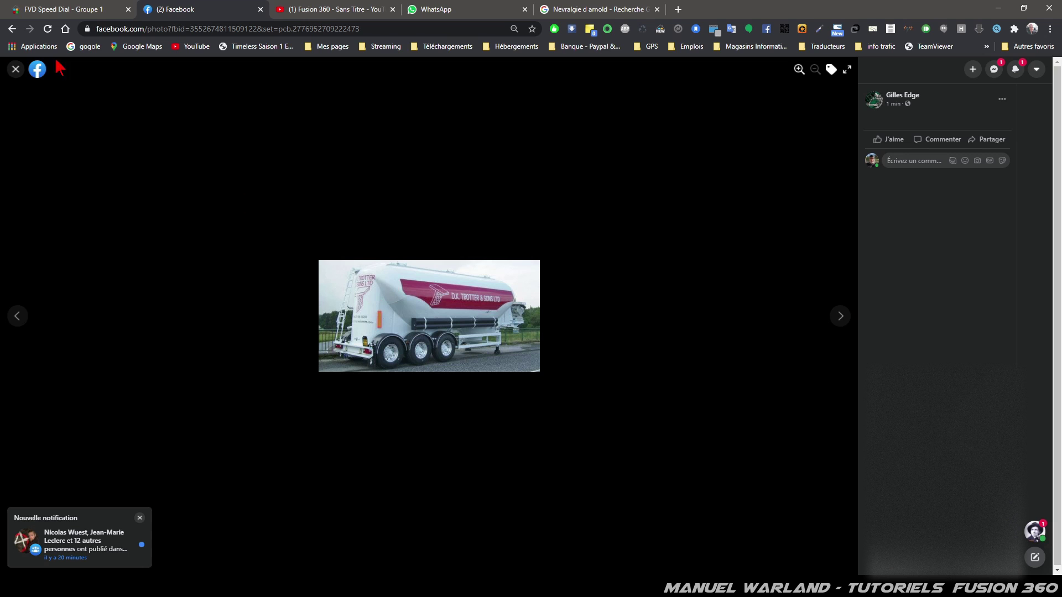
left_click(15, 69)
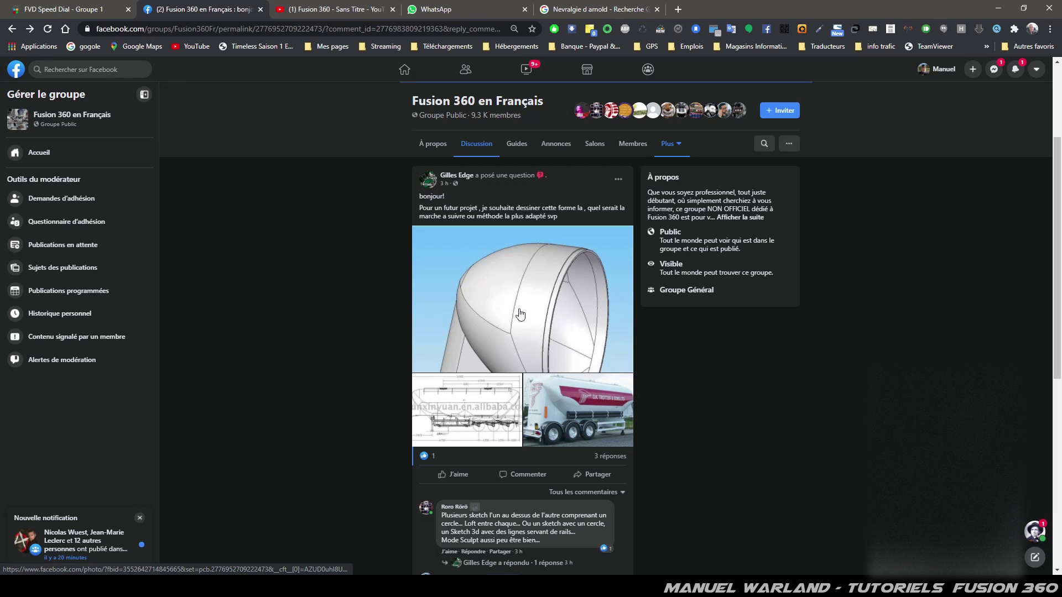
left_click(520, 314)
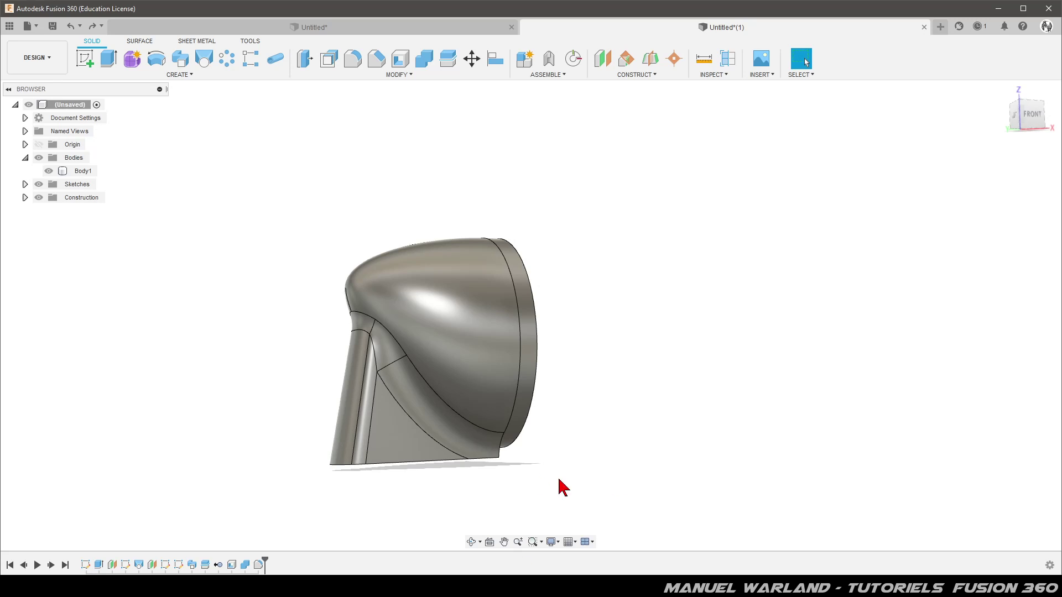
middle_click_drag(558, 479, 517, 477, "shift")
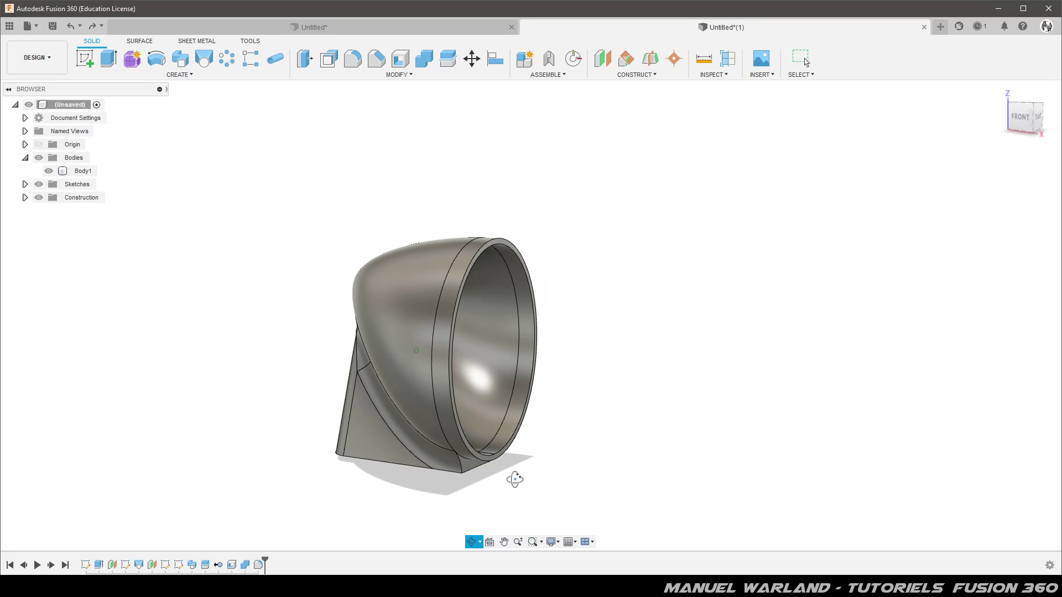
Step: In a new design, sketch an origin-centred ellipse on the vertical YZ plane, 100 mm wide and about 120 mm high
left_click(939, 27)
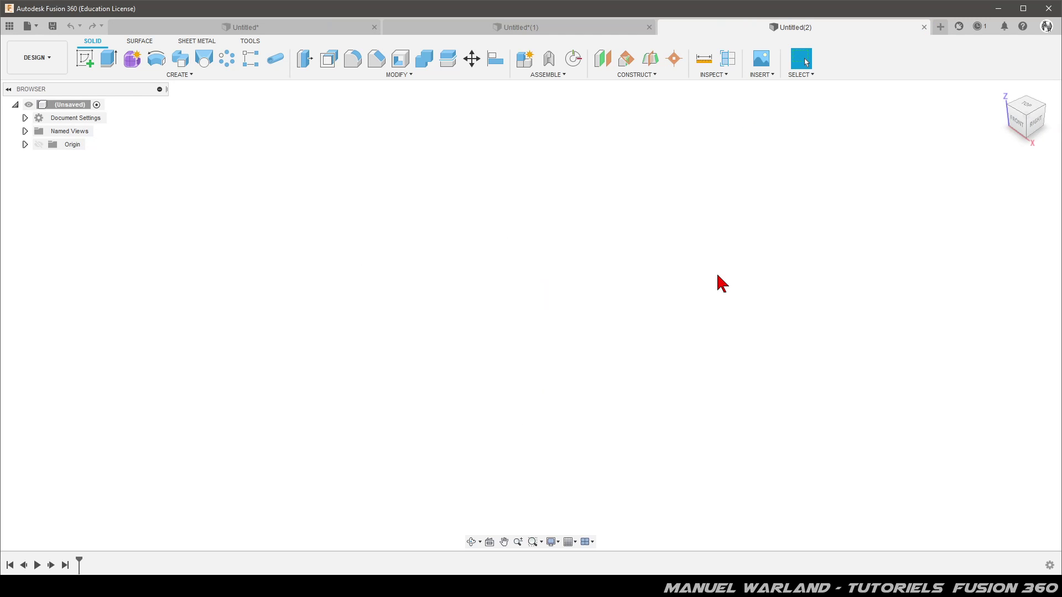
left_click(86, 60)
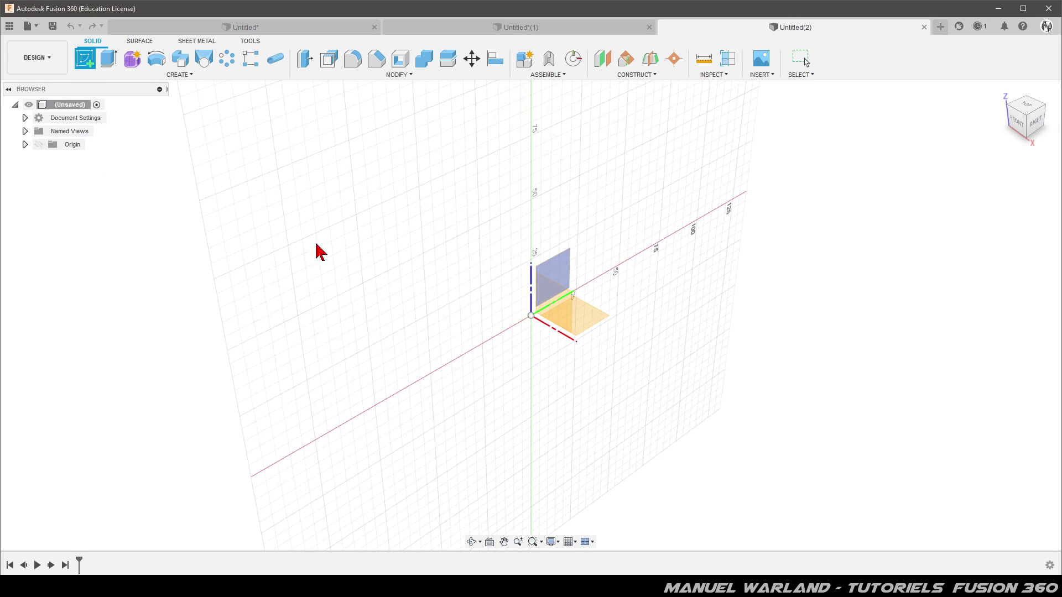
left_click(565, 260)
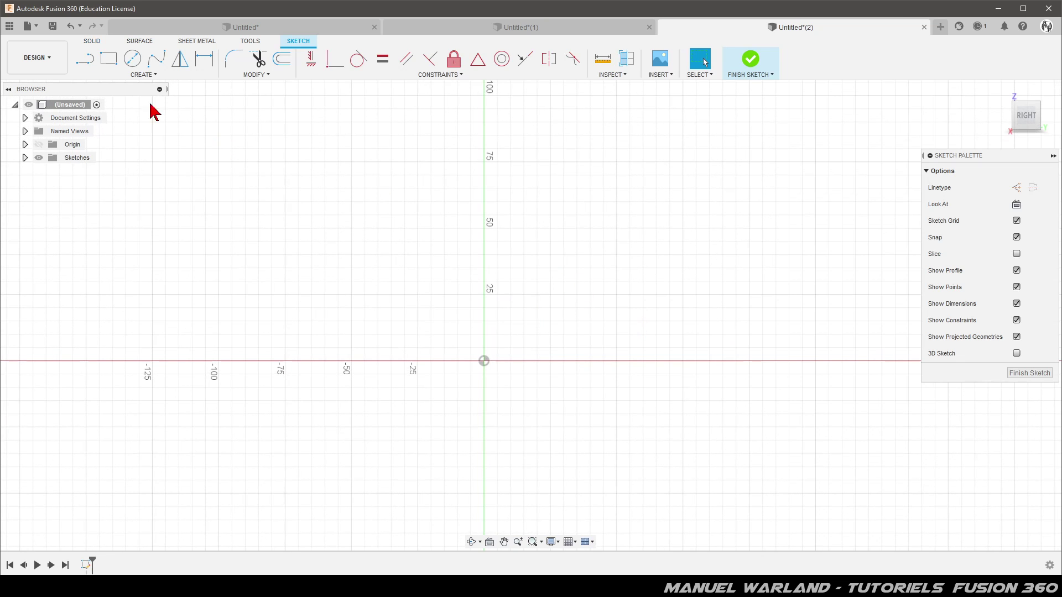
left_click(140, 74)
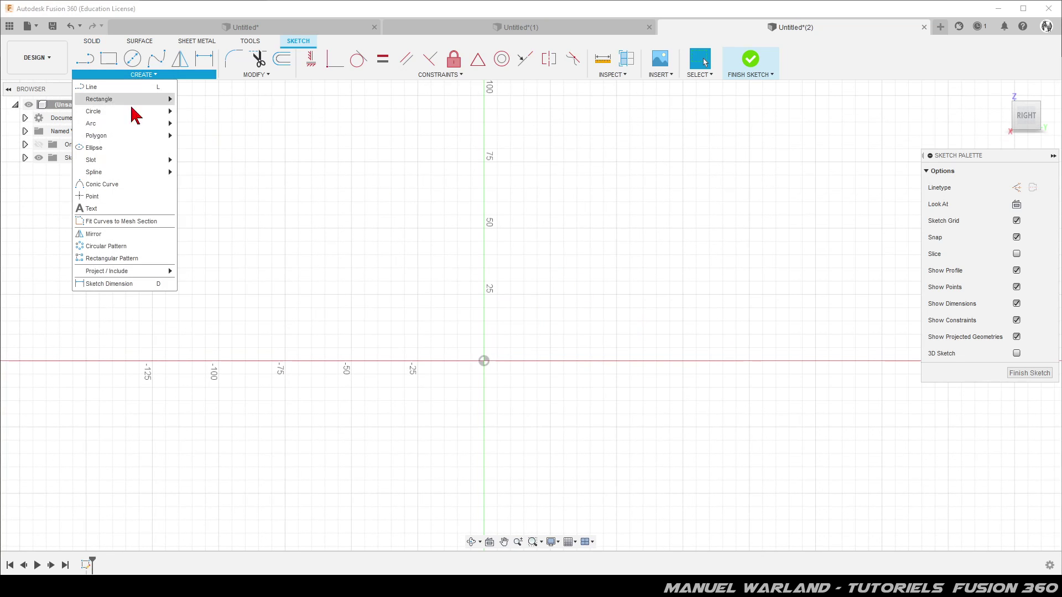
left_click(94, 147)
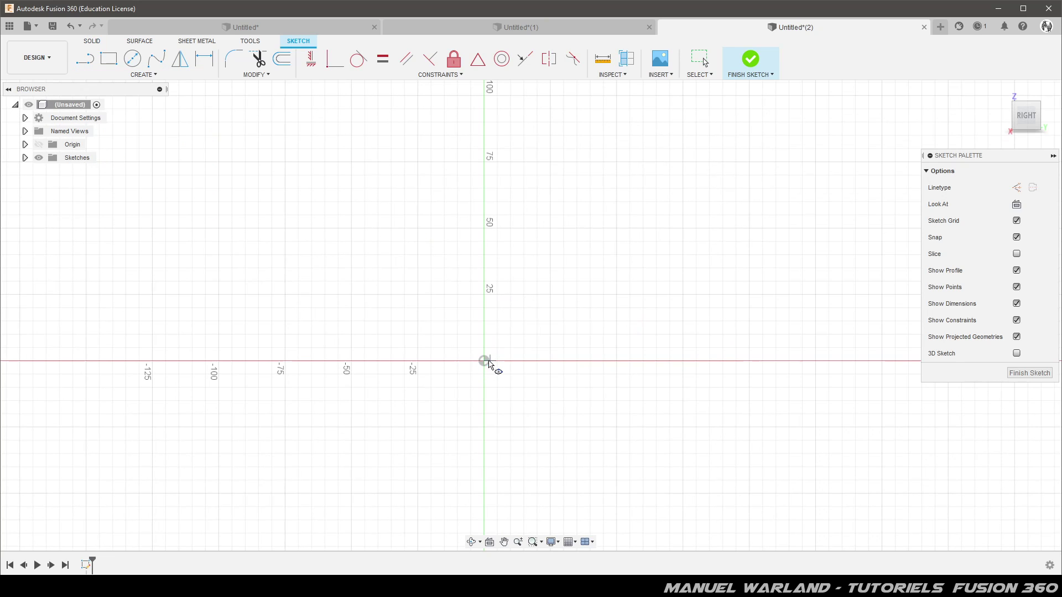
left_click(484, 361)
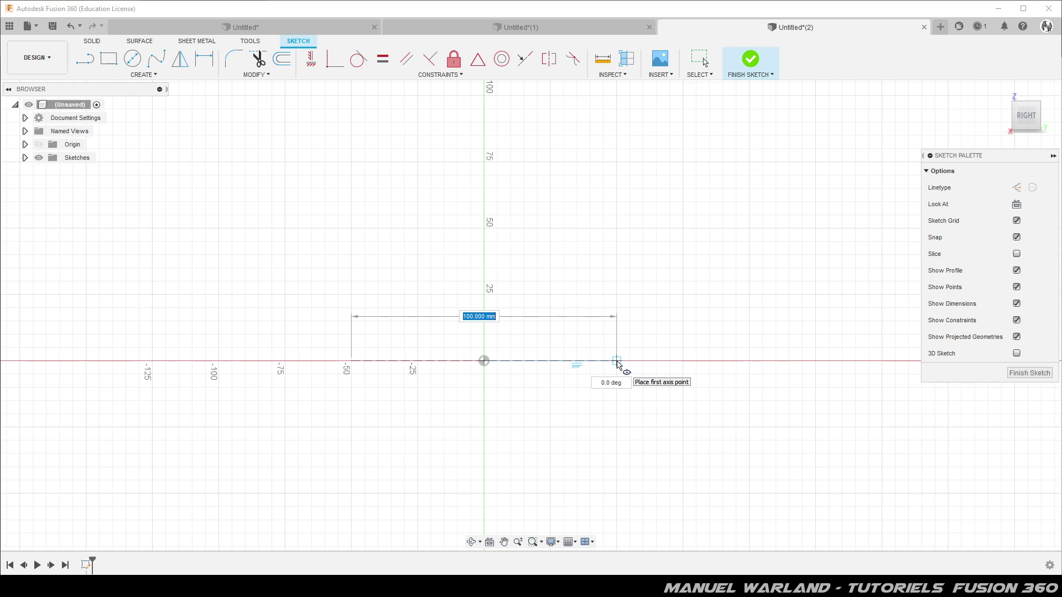
left_click(618, 361)
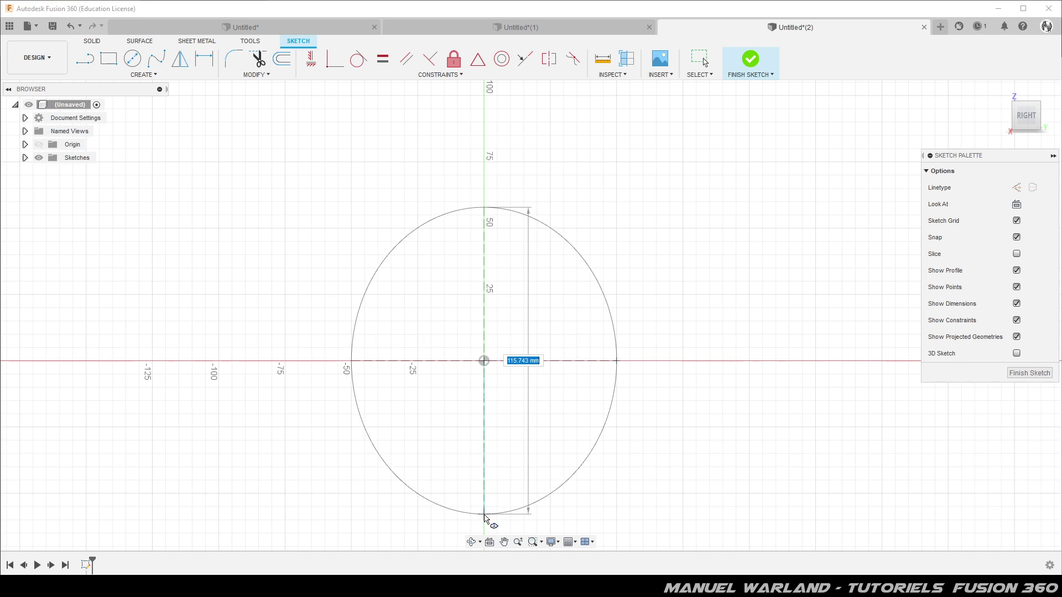
left_click(484, 519)
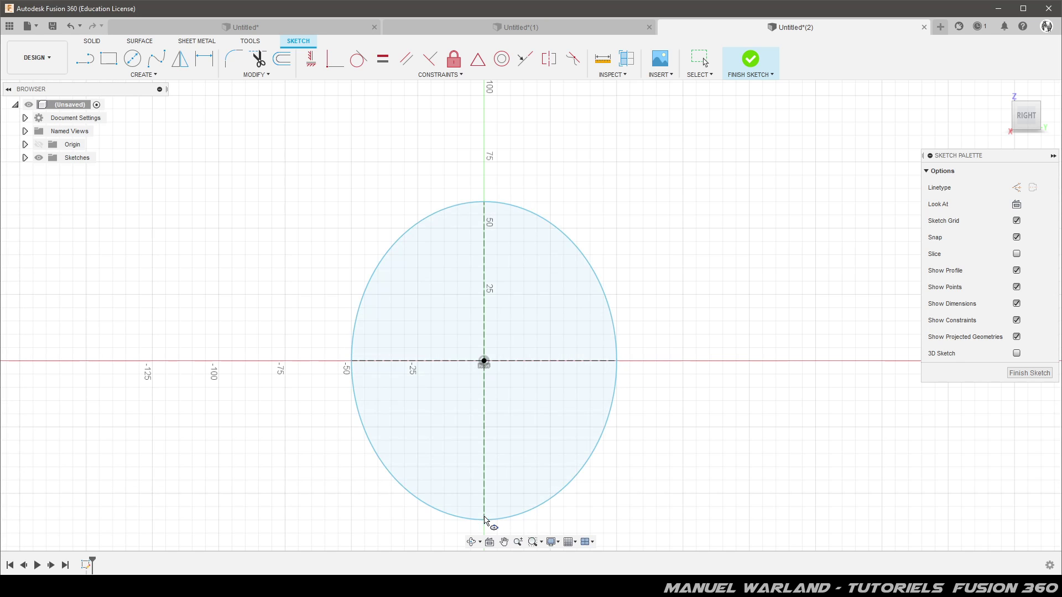
left_click(1030, 374)
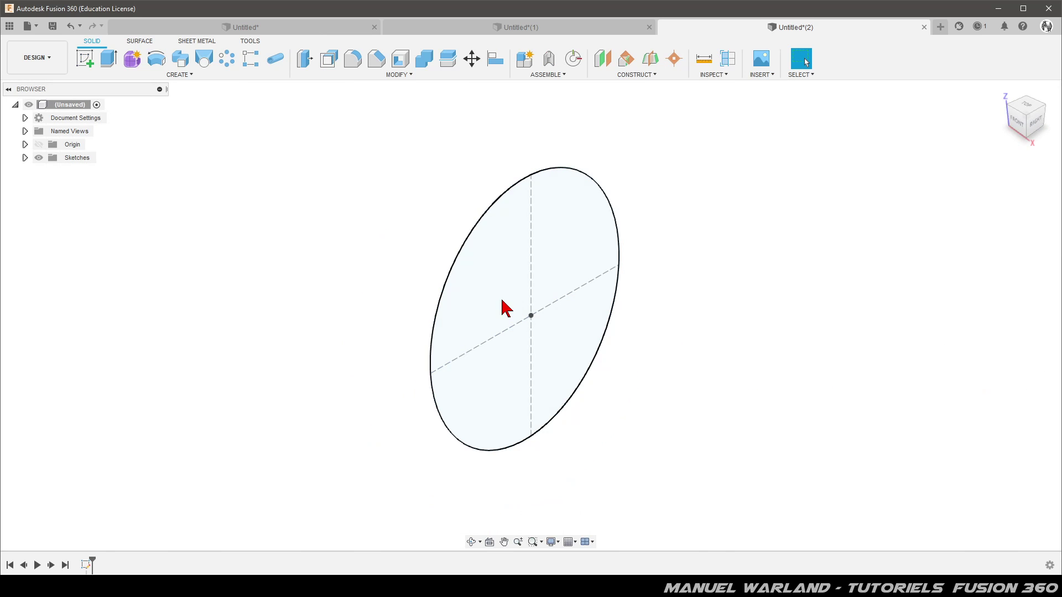
Step: Extrude the ellipse profile 10 mm as a new body
left_click(505, 308)
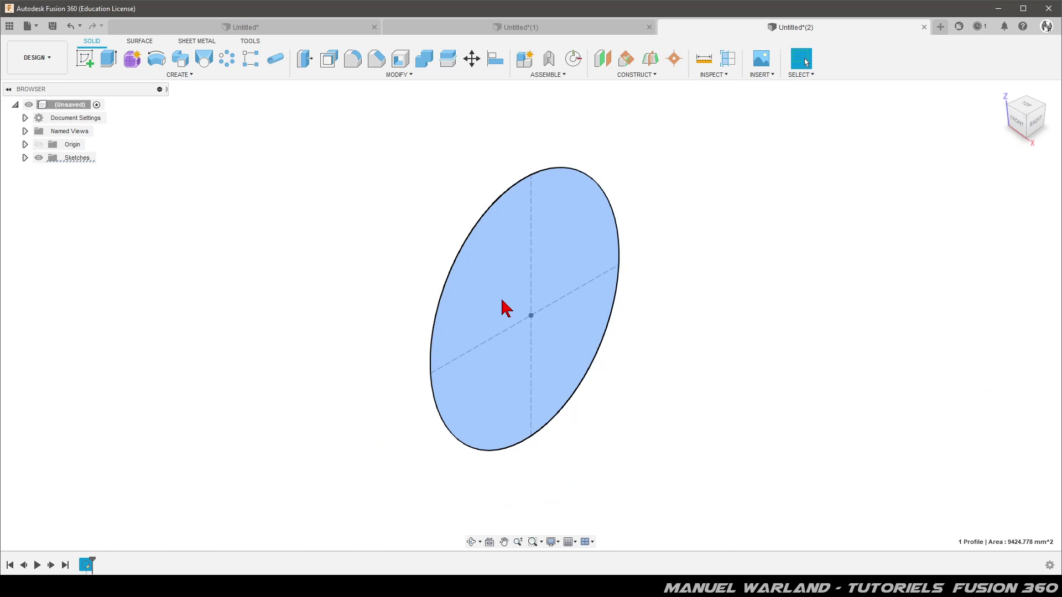
key("e")
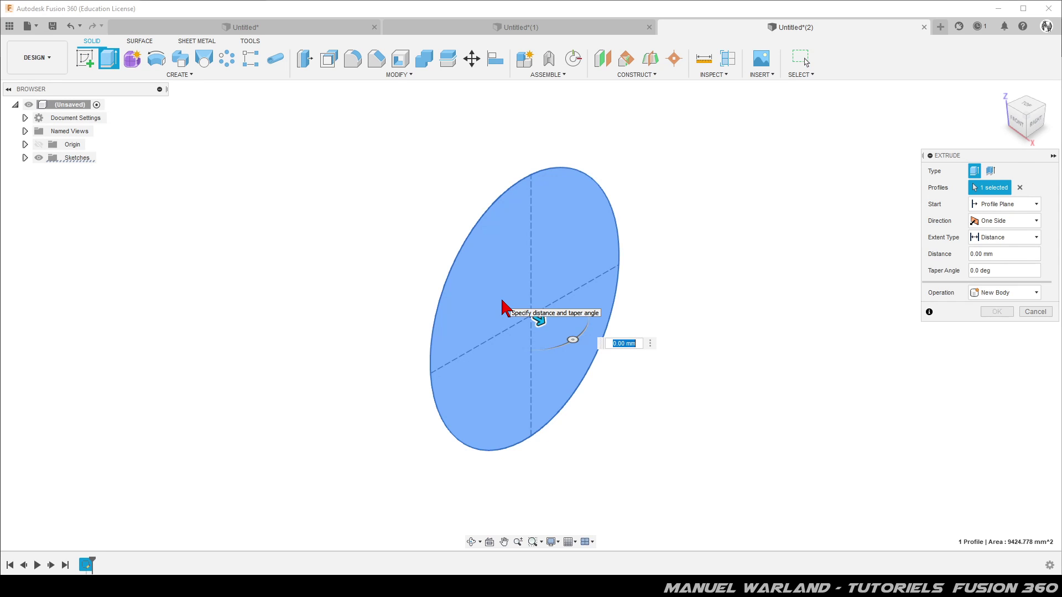
type("10")
key("Return")
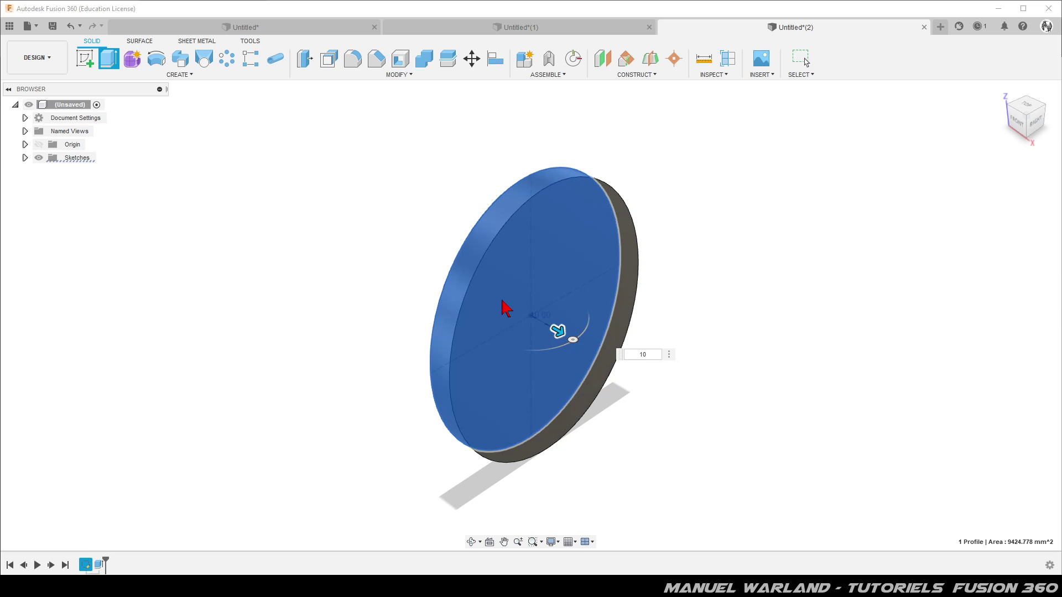
Step: Create a construction plane offset 80 mm outward from the back face of the elliptical disc
middle_click_drag(355, 389, 415, 396, "shift")
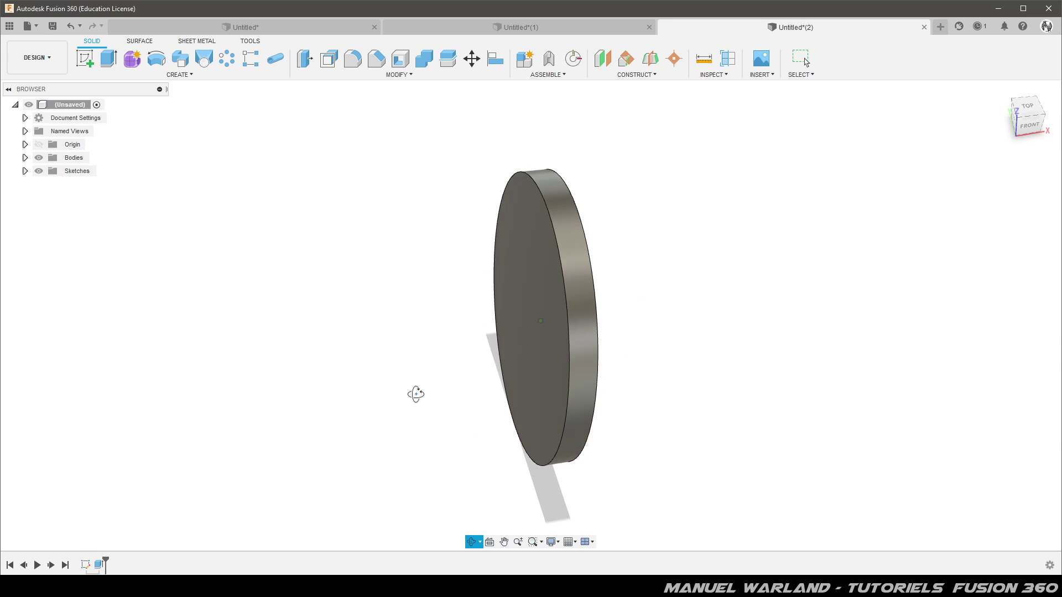
left_click(536, 329)
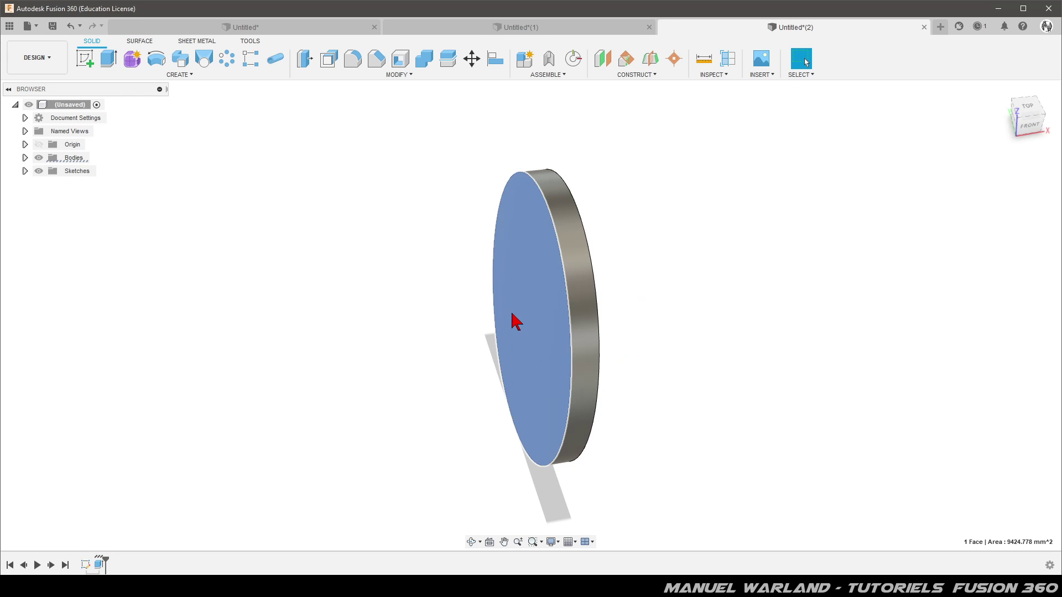
left_click(604, 62)
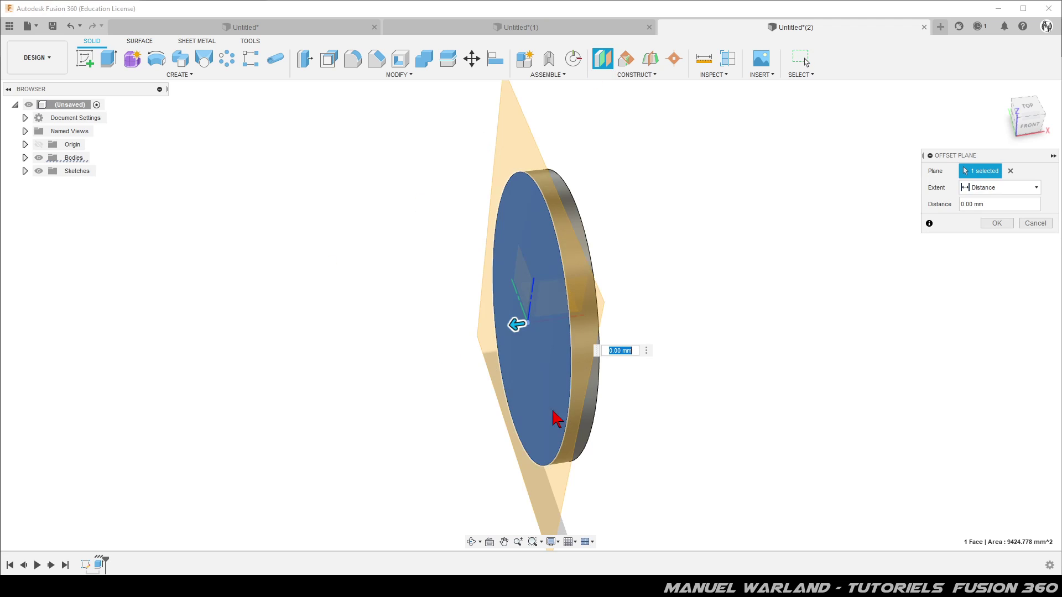
left_click_drag(514, 326, 297, 352)
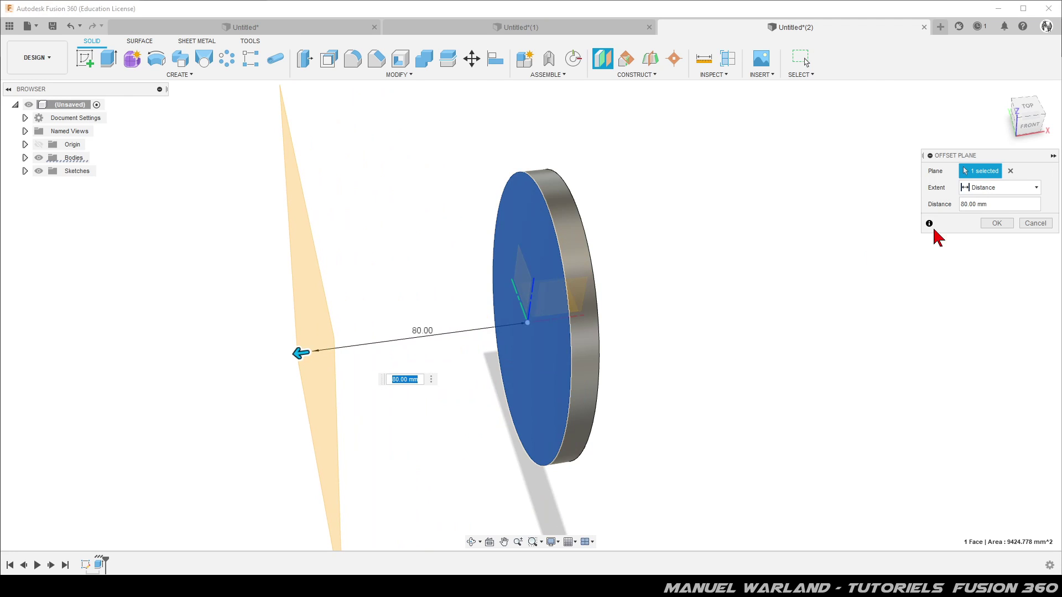
left_click(998, 224)
Step: Start a sketch on the offset plane and place a point about 30 mm above the origin
middle_click_drag(730, 434, 769, 407, "shift")
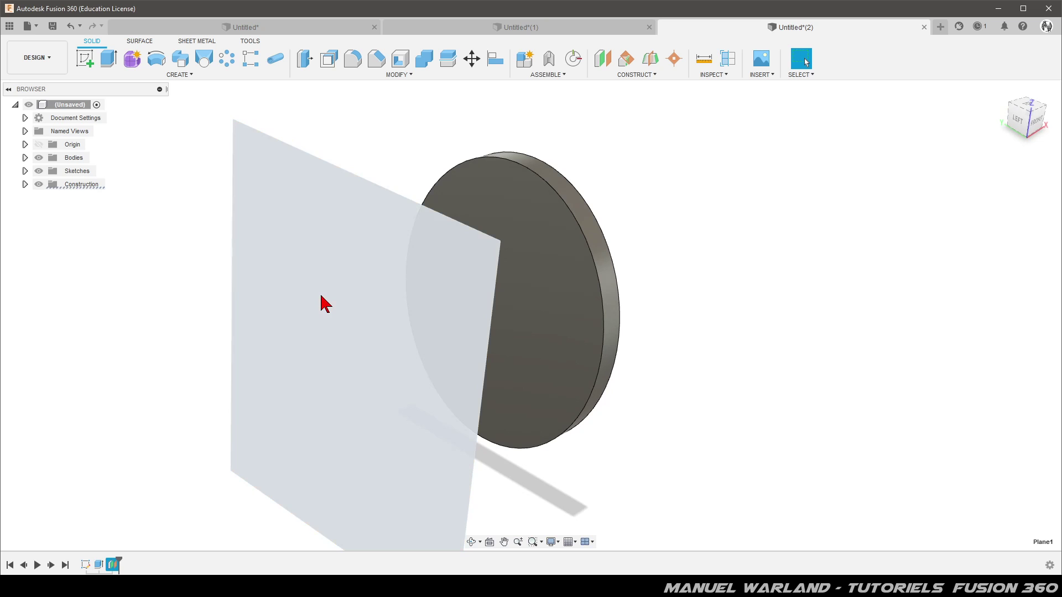
left_click(322, 303)
left_click(85, 60)
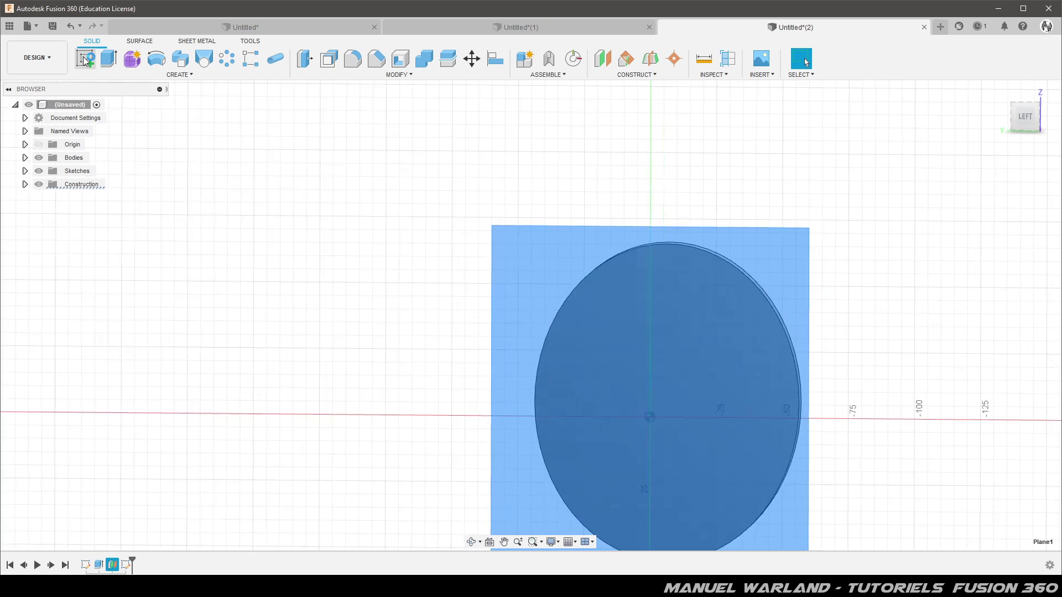
scroll(578, 373, "up", 3)
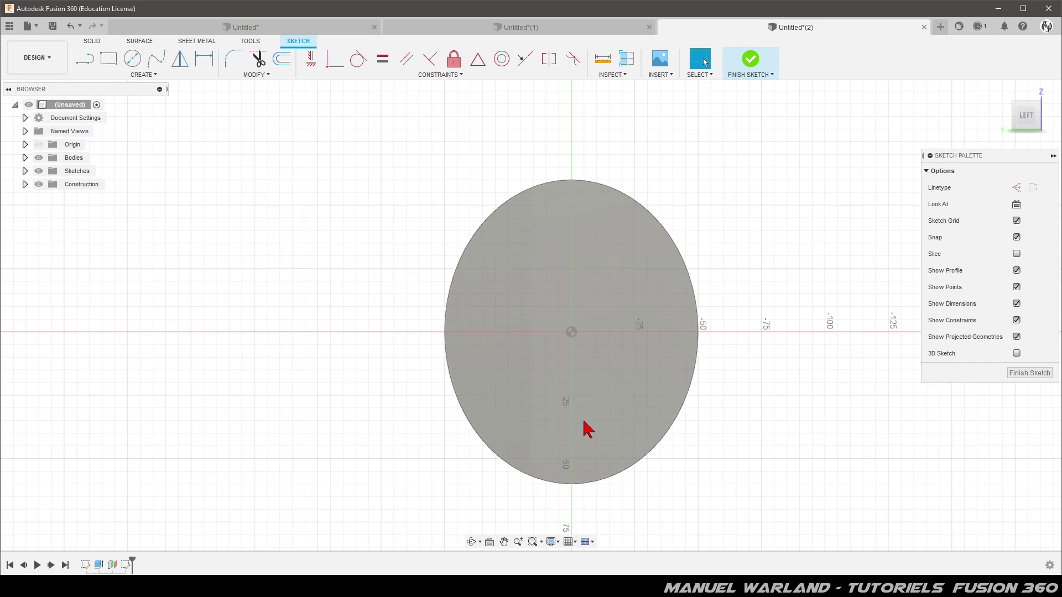
scroll(636, 332, "up", 2)
scroll(585, 208, "up", 1)
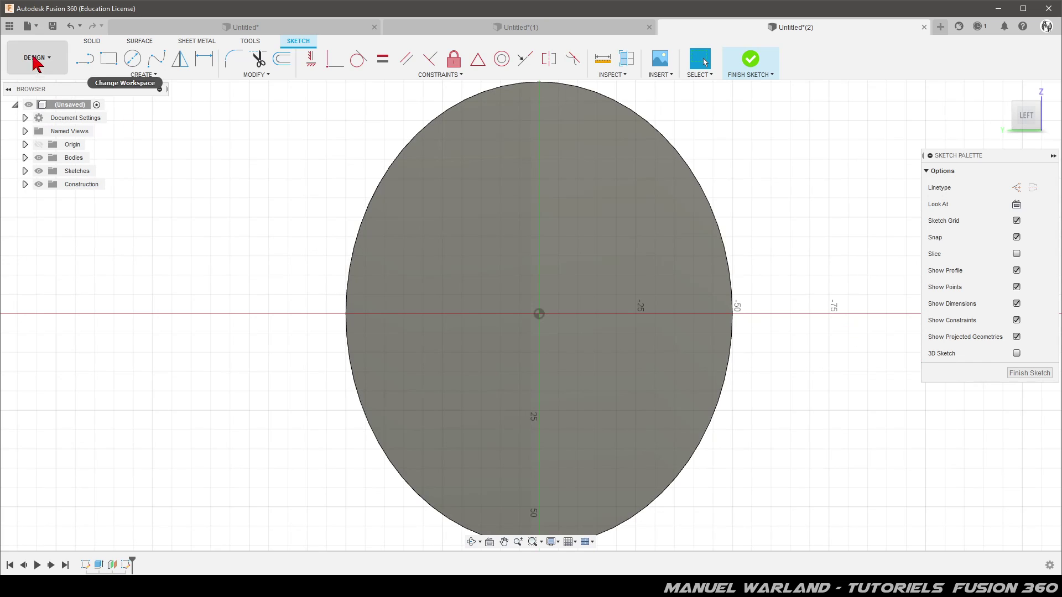
left_click(145, 75)
left_click(94, 197)
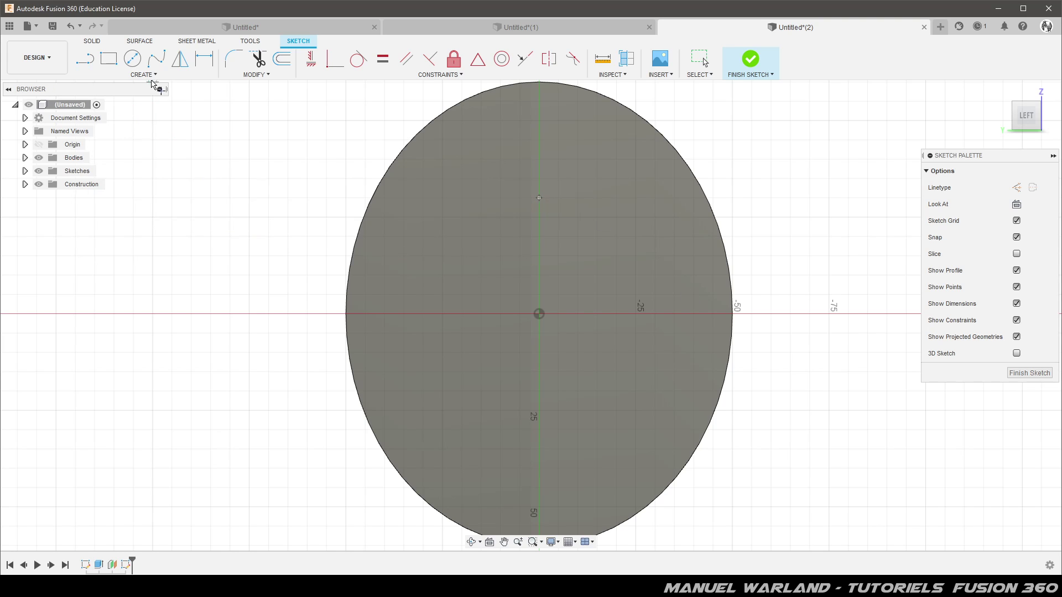
Step: Constrain the sketched point to align vertically with the origin
left_click(310, 59)
left_click(539, 198)
left_click(539, 314)
Step: Dimension the point's vertical distance from the origin as 30 mm and finish the sketch
left_click(140, 76)
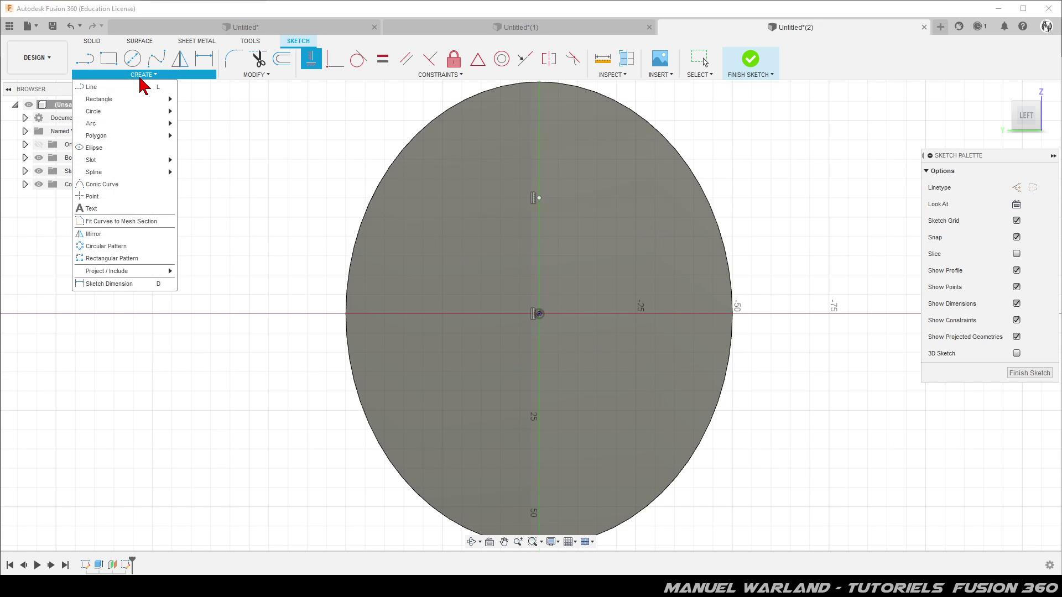
left_click(109, 284)
left_click(539, 198)
left_click(539, 315)
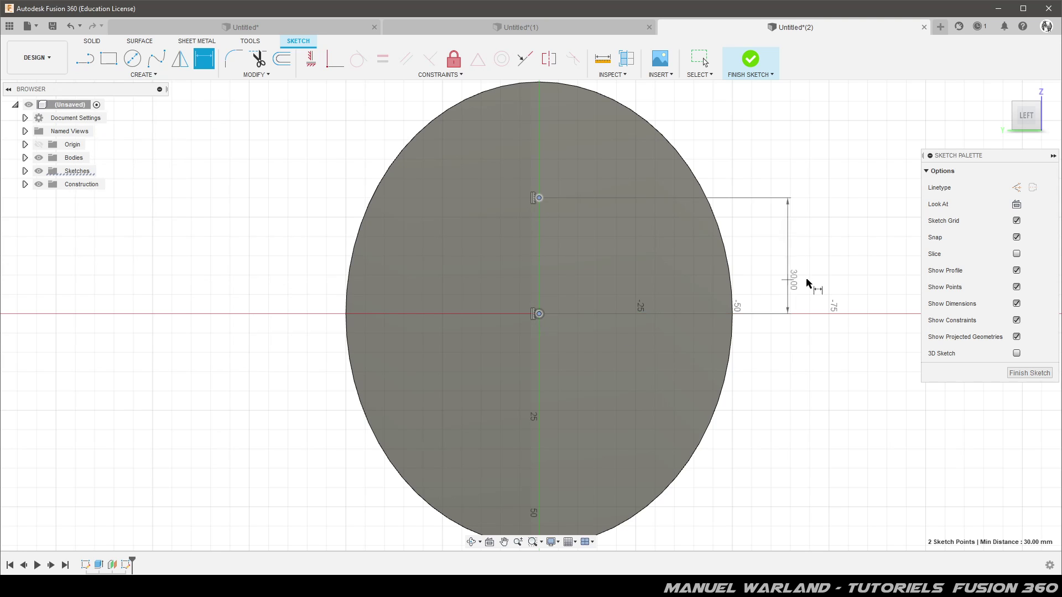
left_click(802, 263)
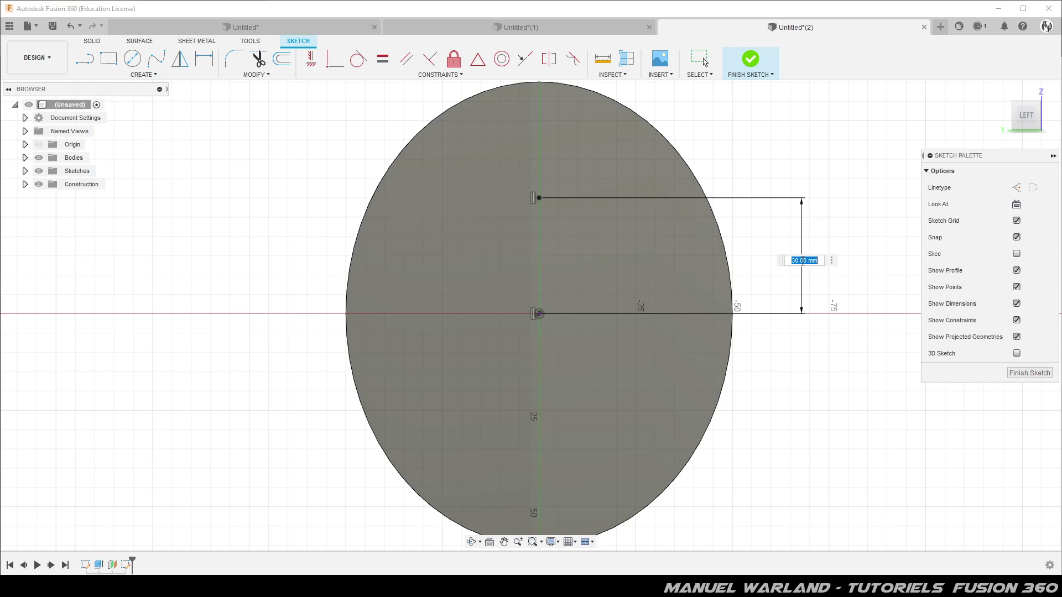
key("Return")
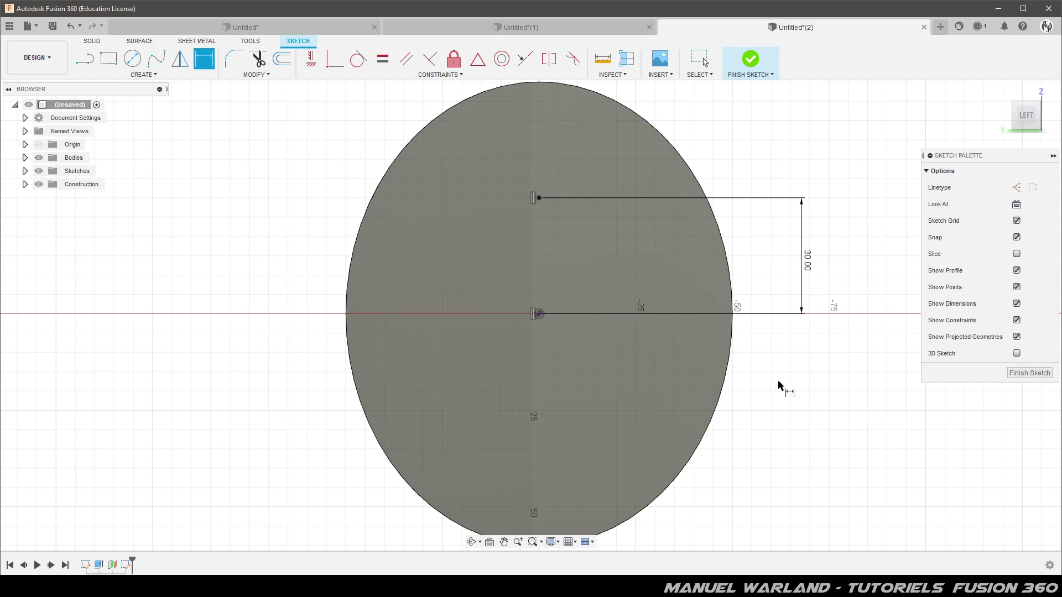
left_click(1030, 374)
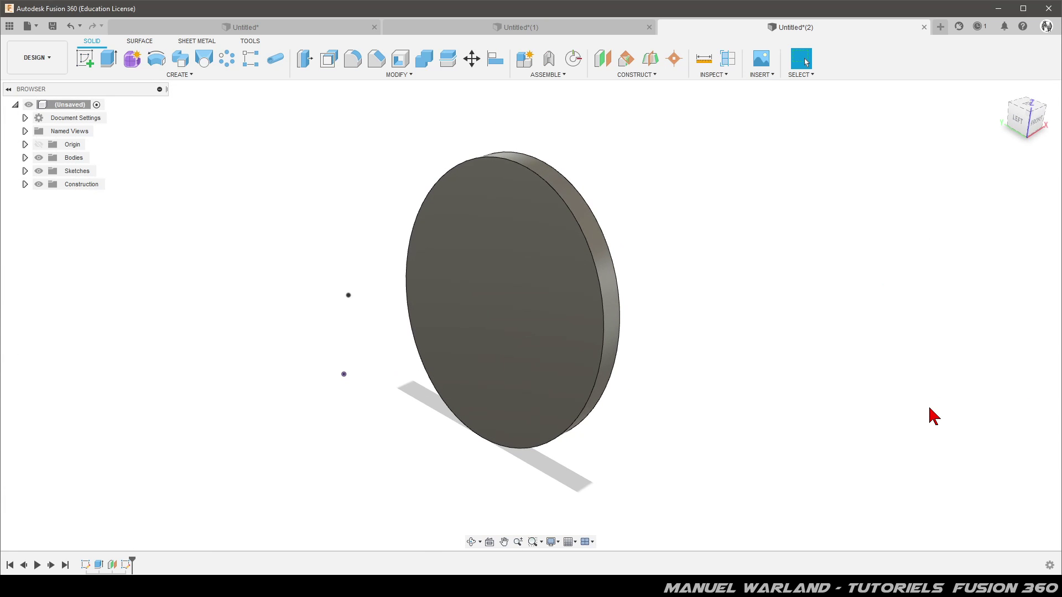
Step: Set up a loft from the elliptical disc's back face to the sketched point on the offset plane
left_click(203, 59)
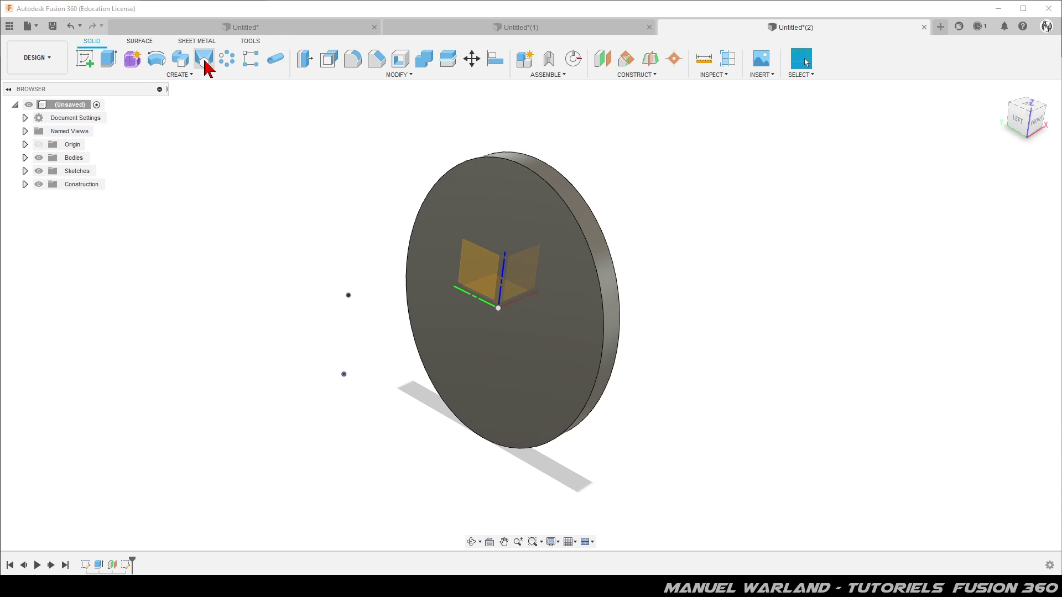
left_click(571, 369)
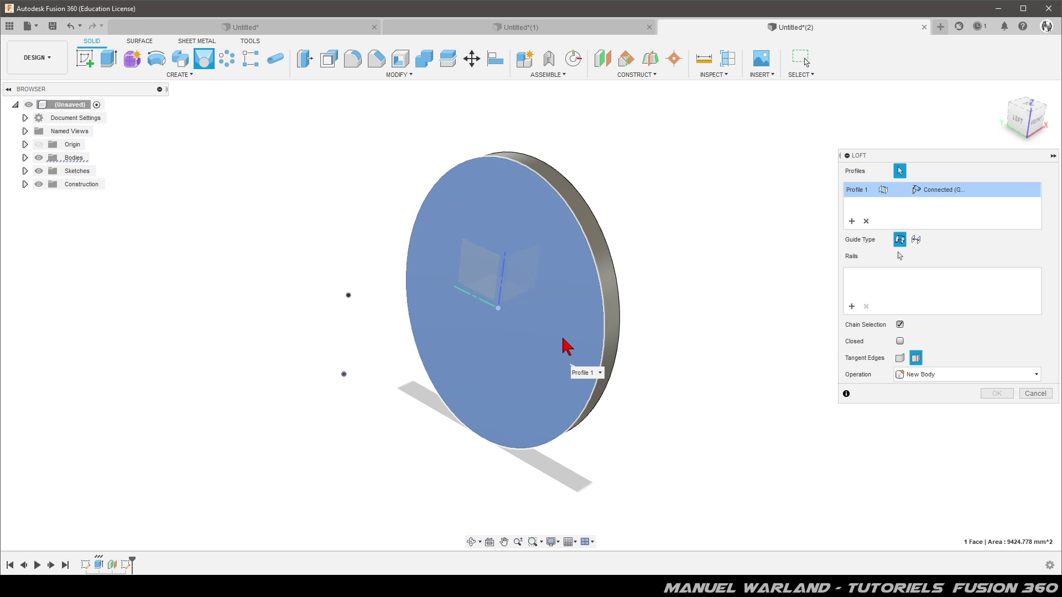
left_click(852, 221)
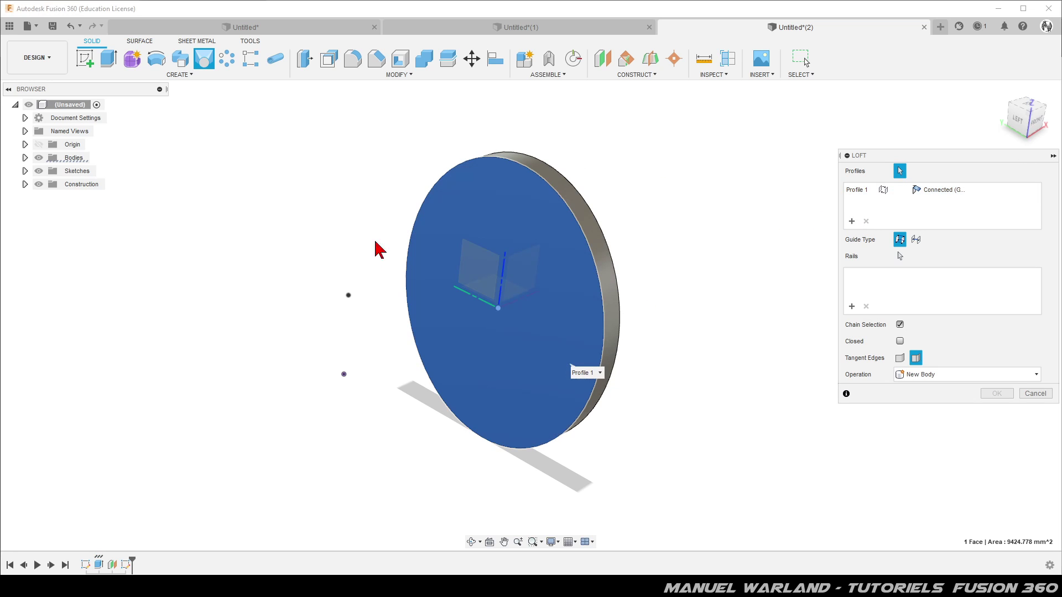
left_click(348, 295)
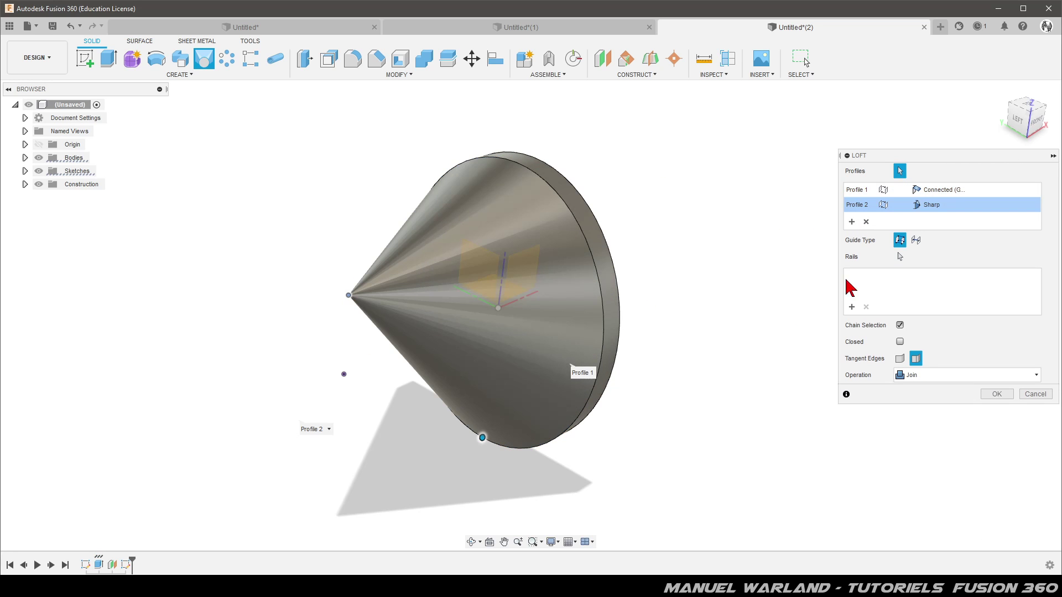
Step: Set the loft's face profile to Tangent (G1) and its point profile to Point Tangent
left_click(942, 191)
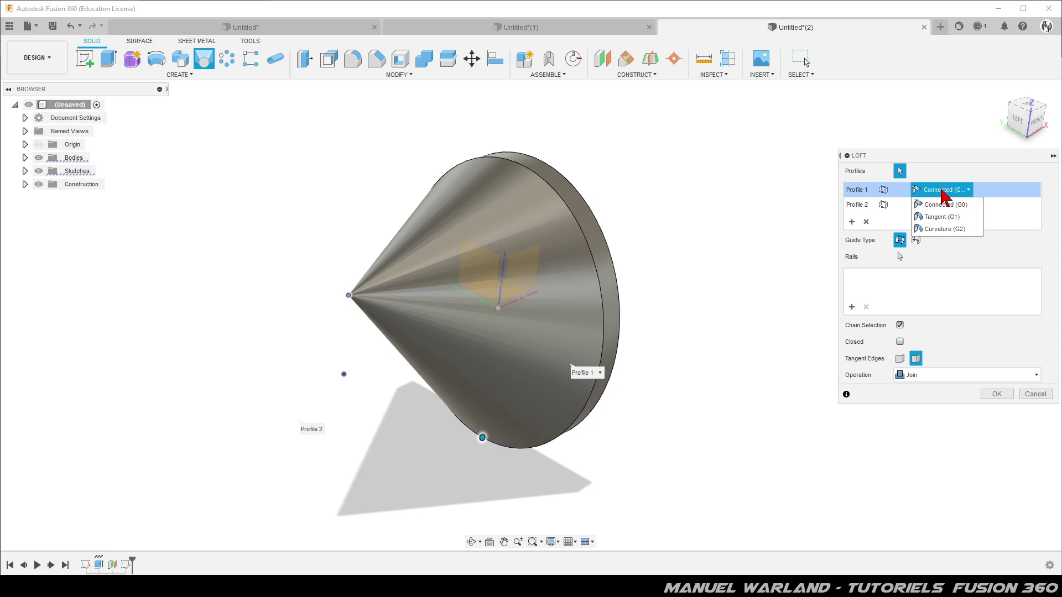
left_click(941, 217)
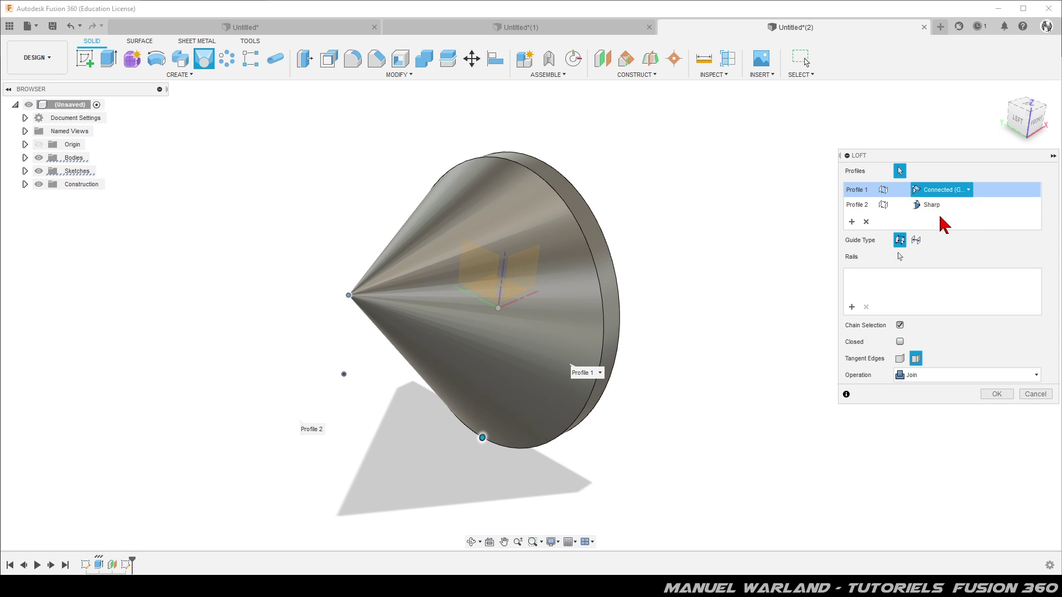
left_click(940, 204)
left_click(940, 206)
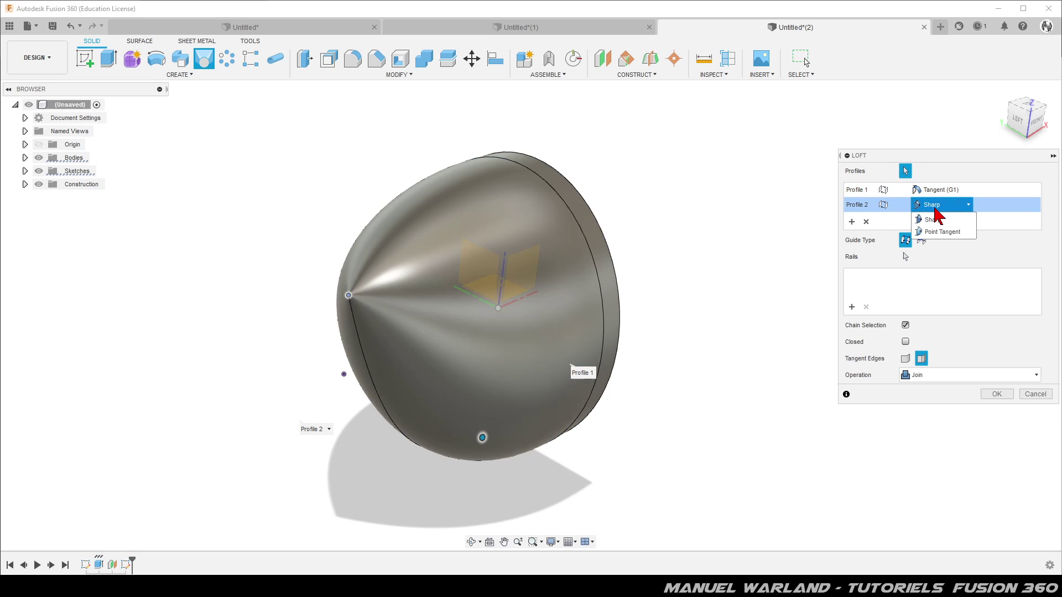
left_click(936, 232)
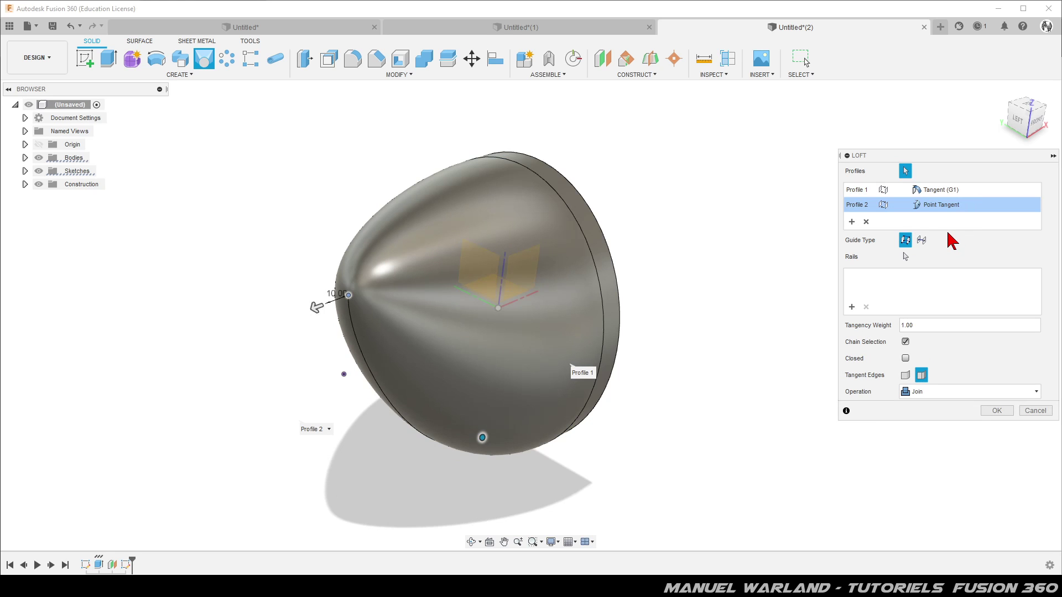
Step: Compare Curvature (G2) and Tangent (G1) on the face profile, and complete the joined loft with Curvature (G2)
left_click(940, 189)
left_click(940, 191)
left_click(940, 232)
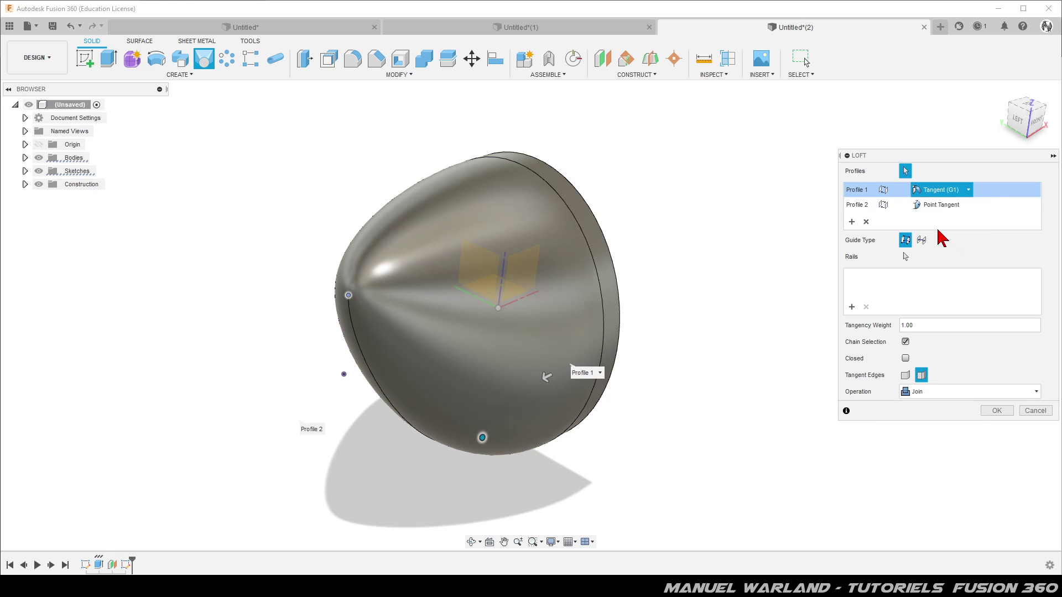
middle_click_drag(740, 374, 698, 367, "shift")
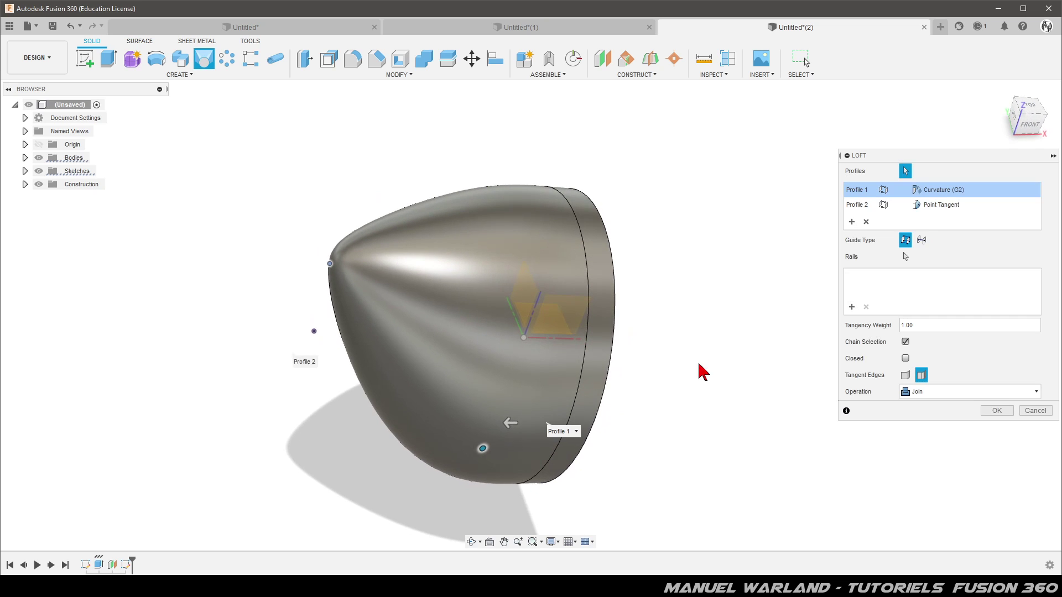
left_click(935, 194)
left_click(948, 208)
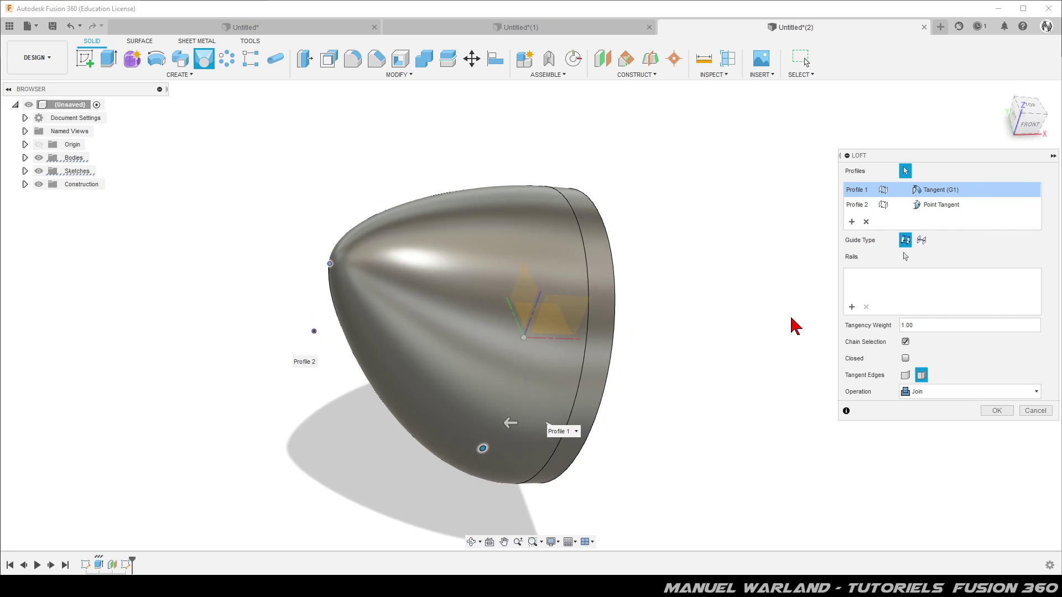
left_click(940, 190)
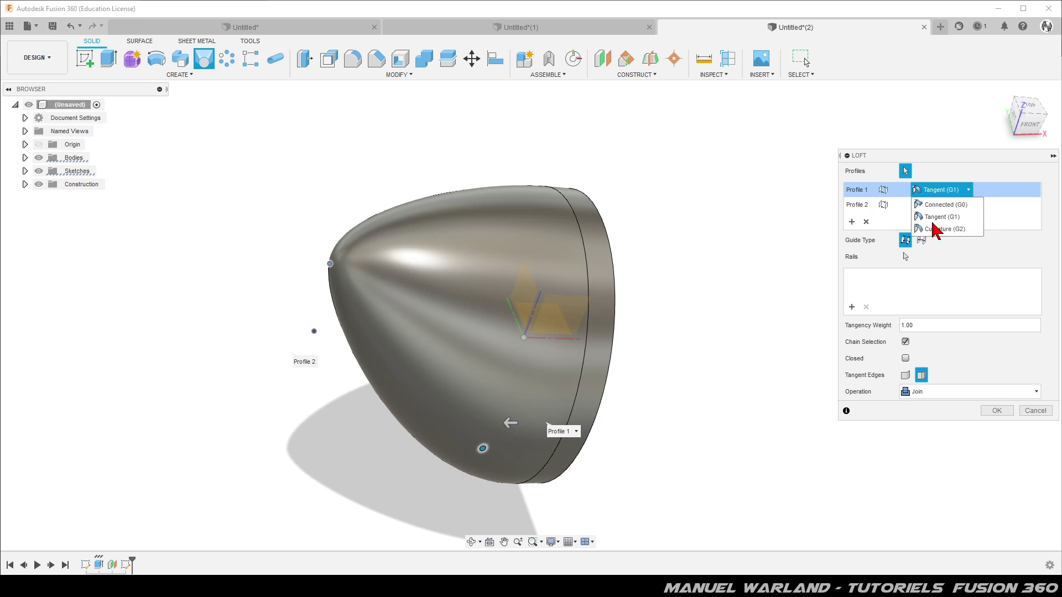
left_click(942, 230)
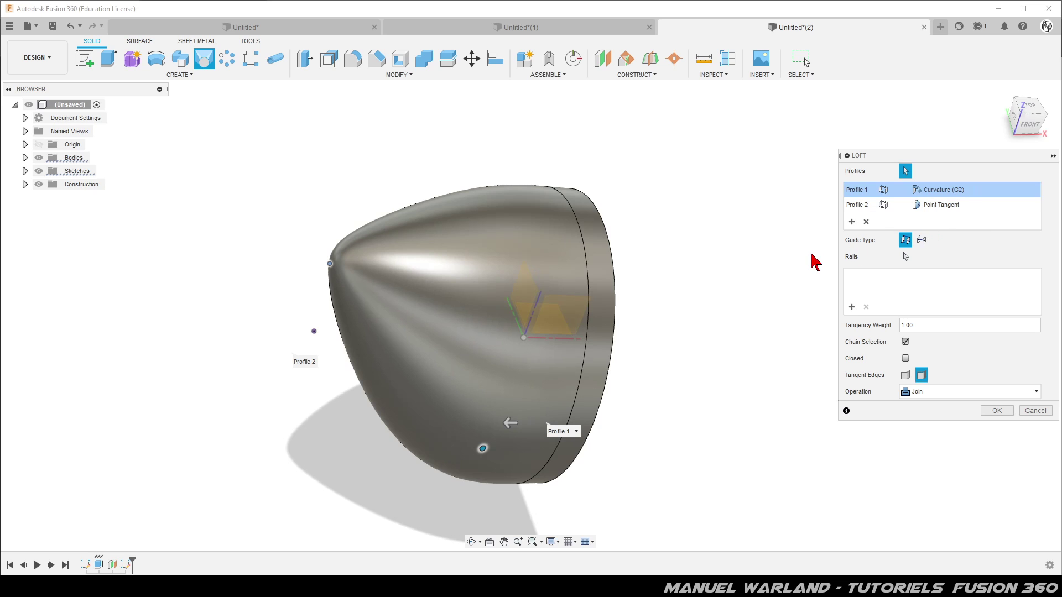
left_click(996, 411)
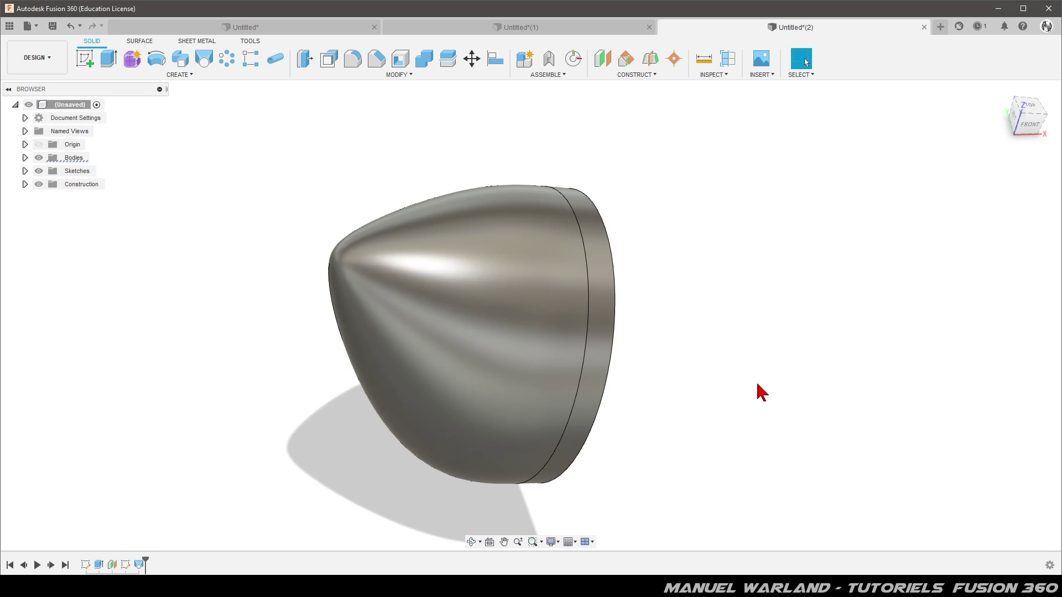
Step: Create a construction plane offset -65 mm from the XY origin plane, beneath the lofted body
middle_click_drag(747, 400, 737, 358, "shift")
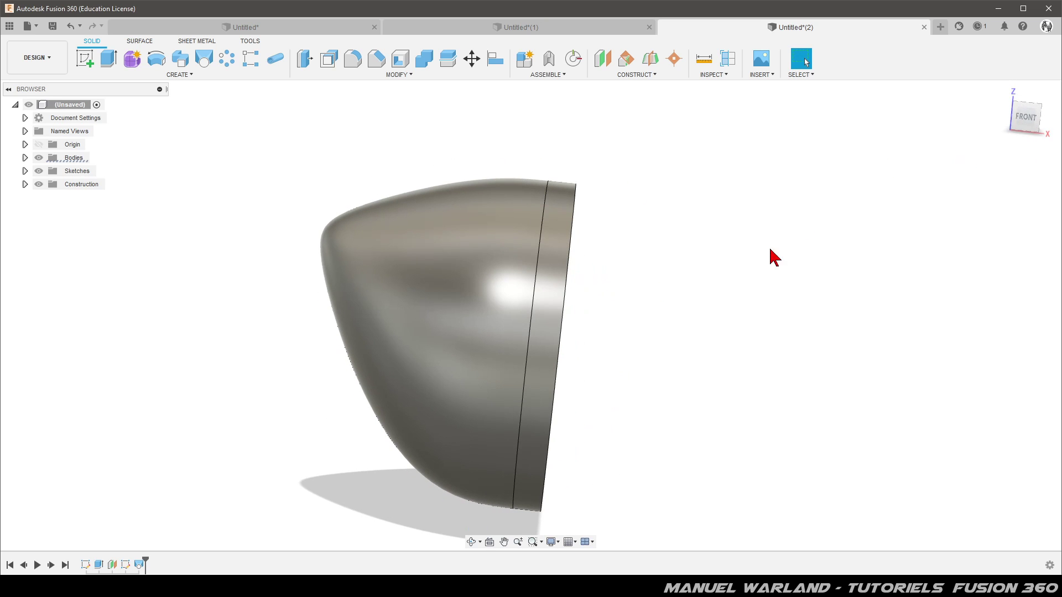
middle_click_drag(773, 253, 742, 256, "shift")
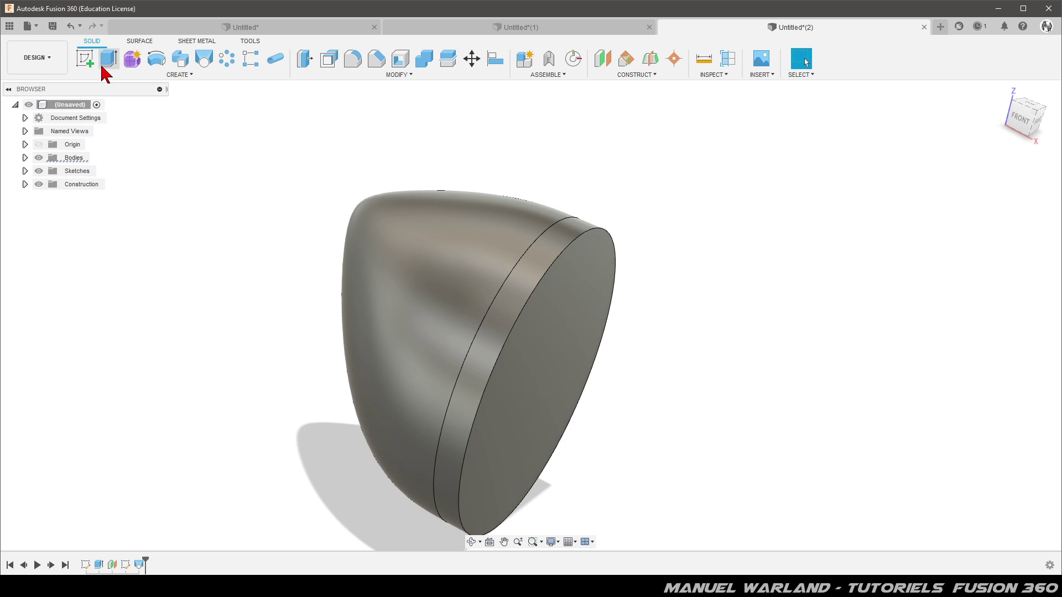
left_click(607, 69)
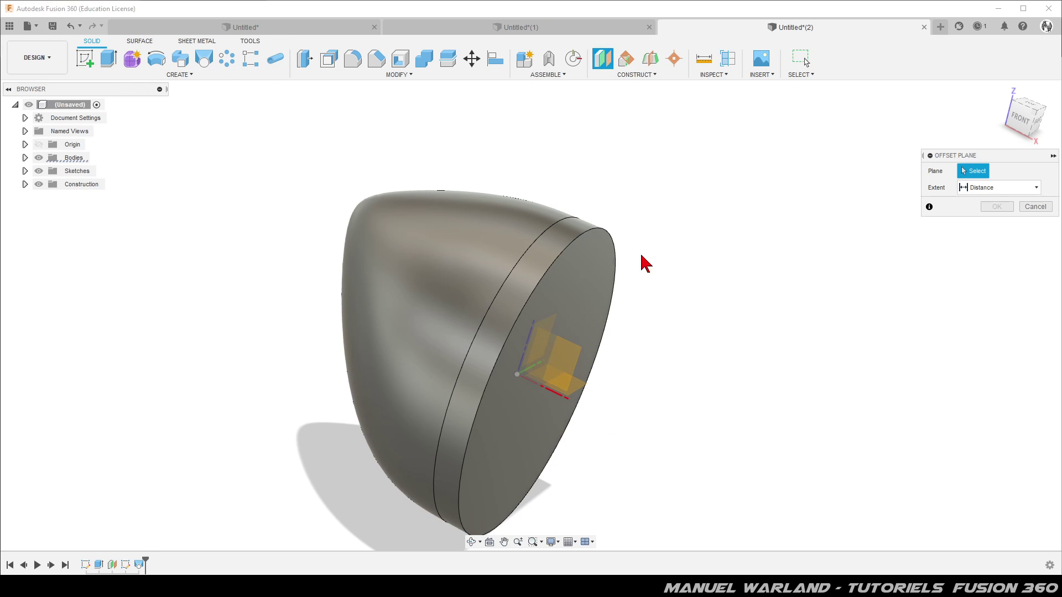
left_click(581, 390)
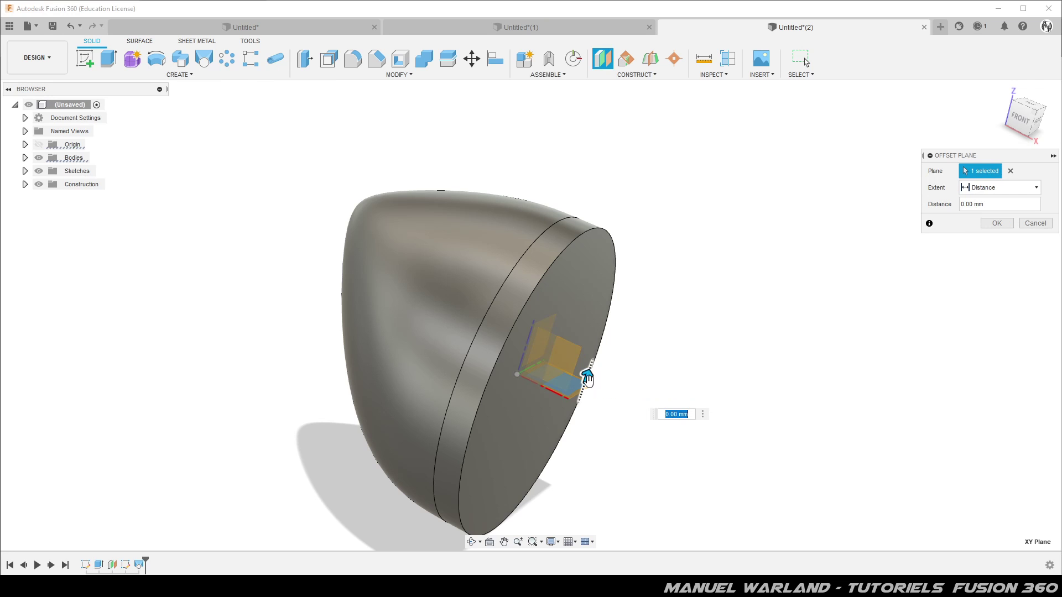
left_click_drag(588, 378, 531, 545)
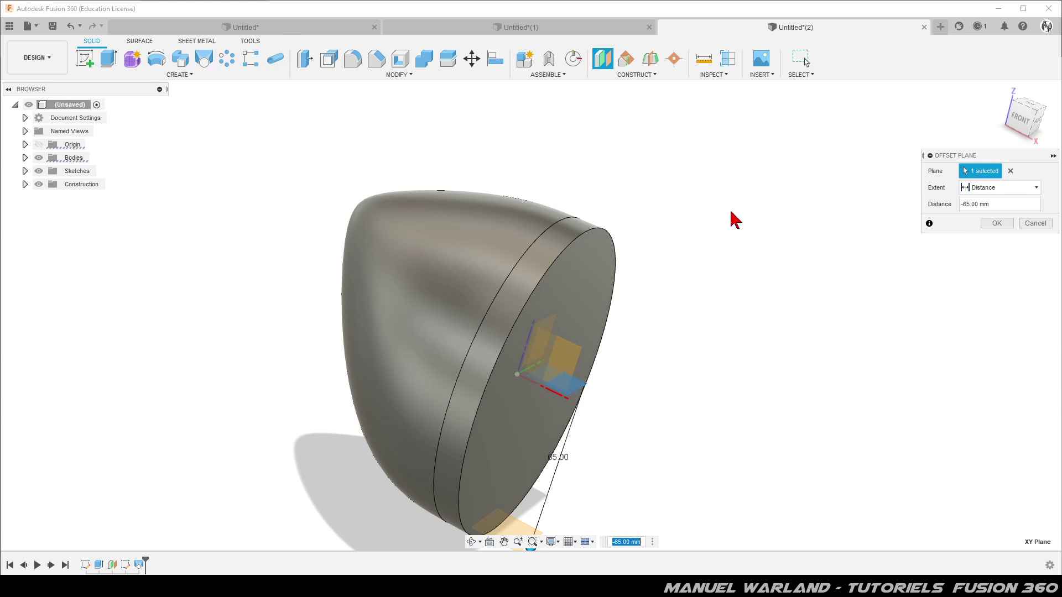
scroll(695, 138, "down", 1)
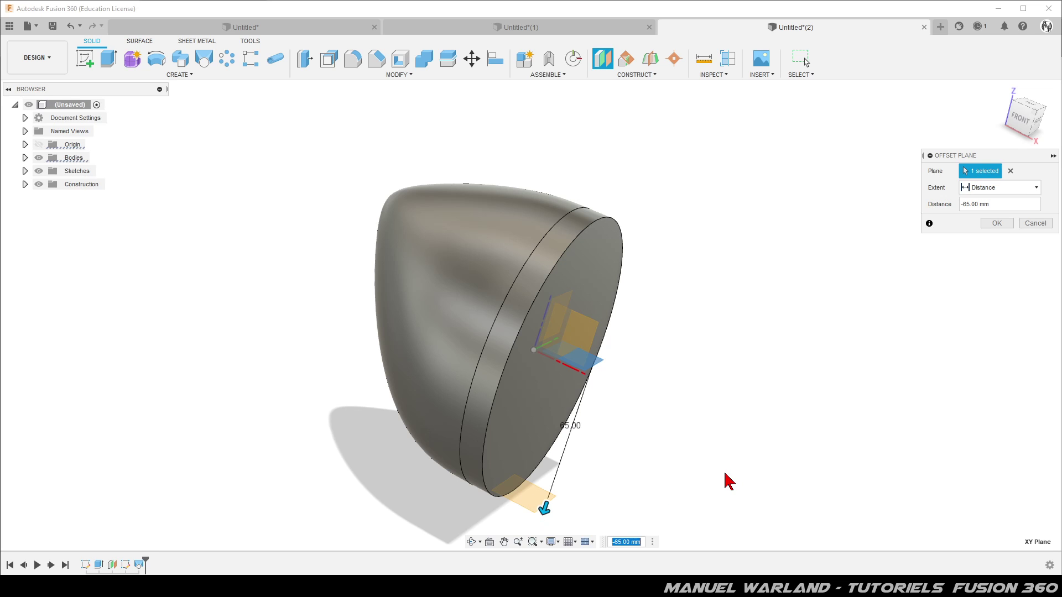
left_click(997, 224)
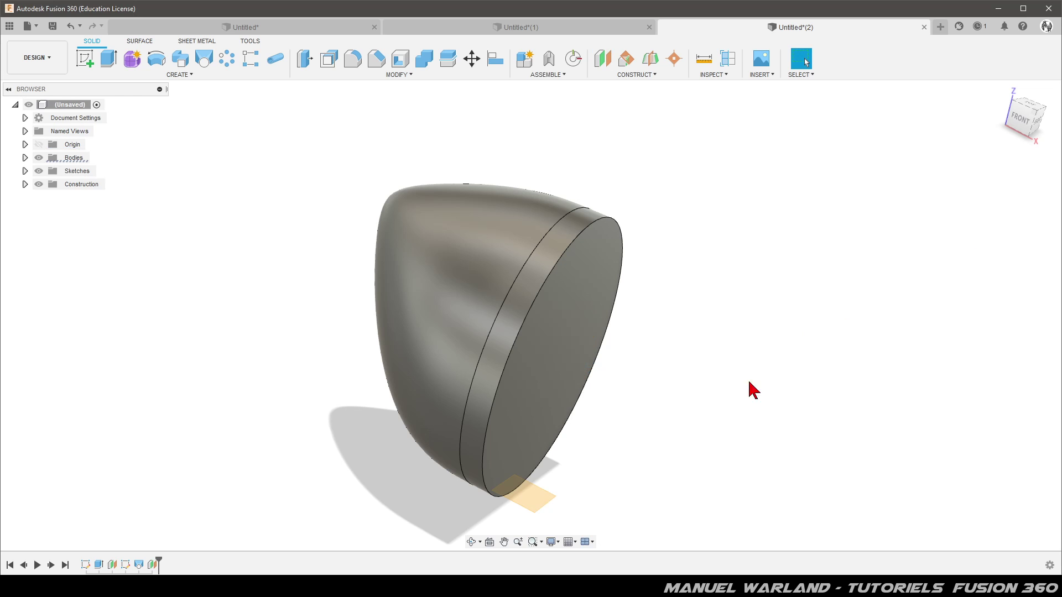
Step: Start a sketch on the lower offset plane and draw an 80 by 40 mm rectangle across the body's axis
left_click(535, 505)
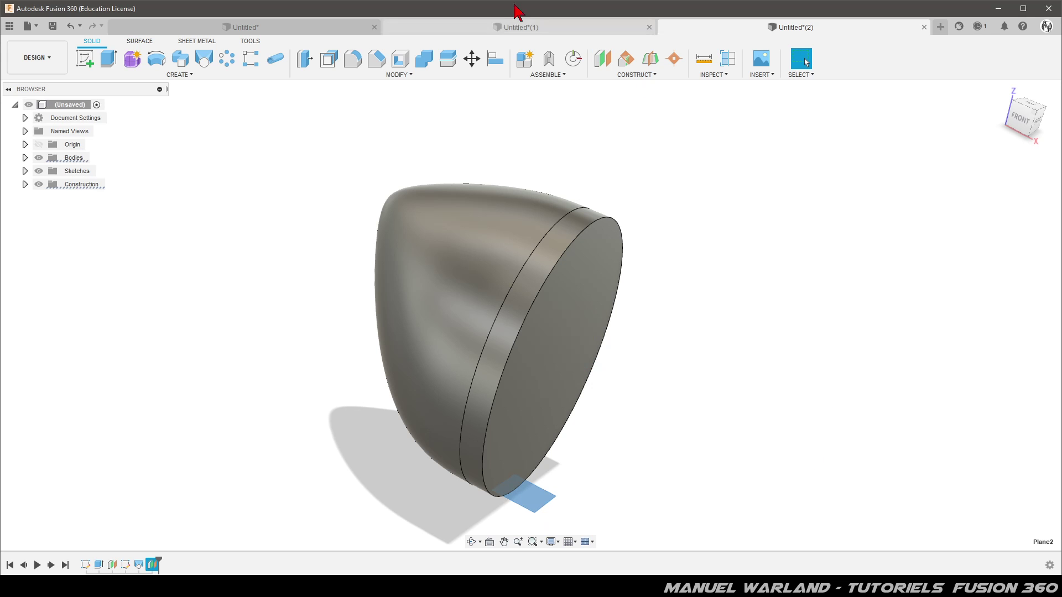
left_click(84, 62)
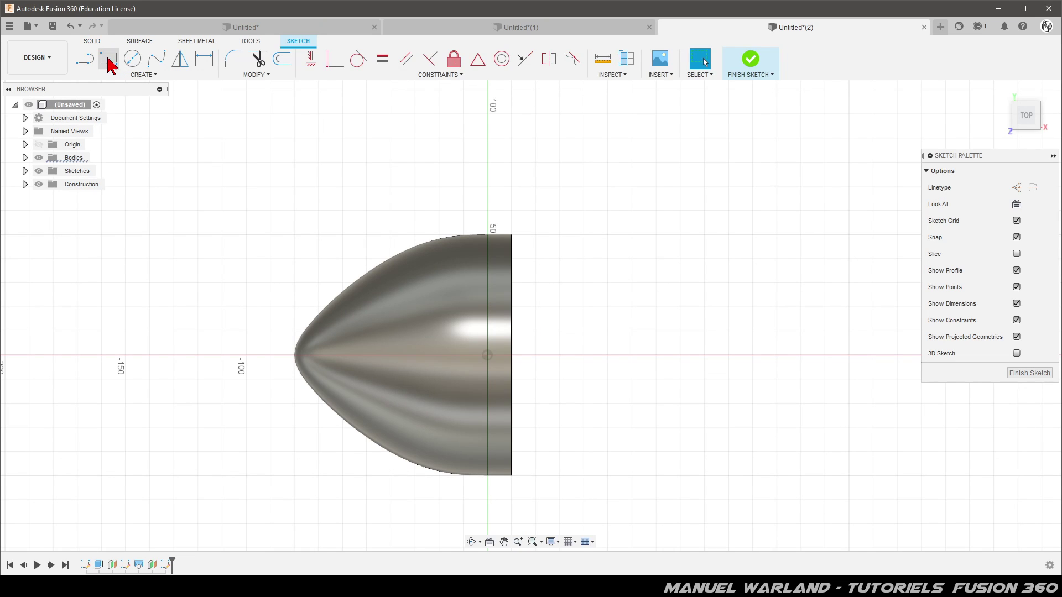
left_click(109, 58)
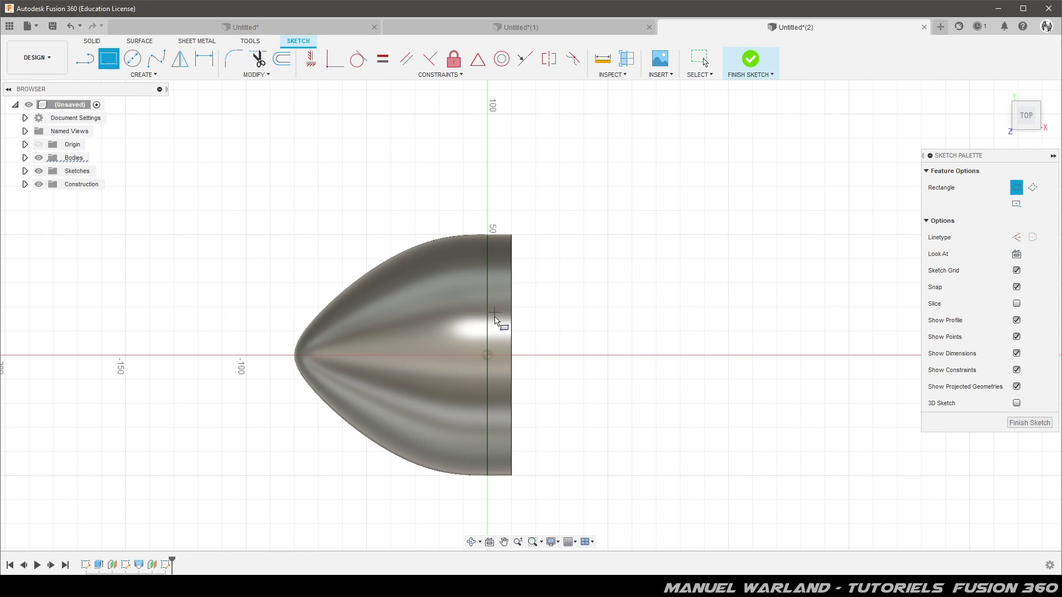
left_click(494, 313)
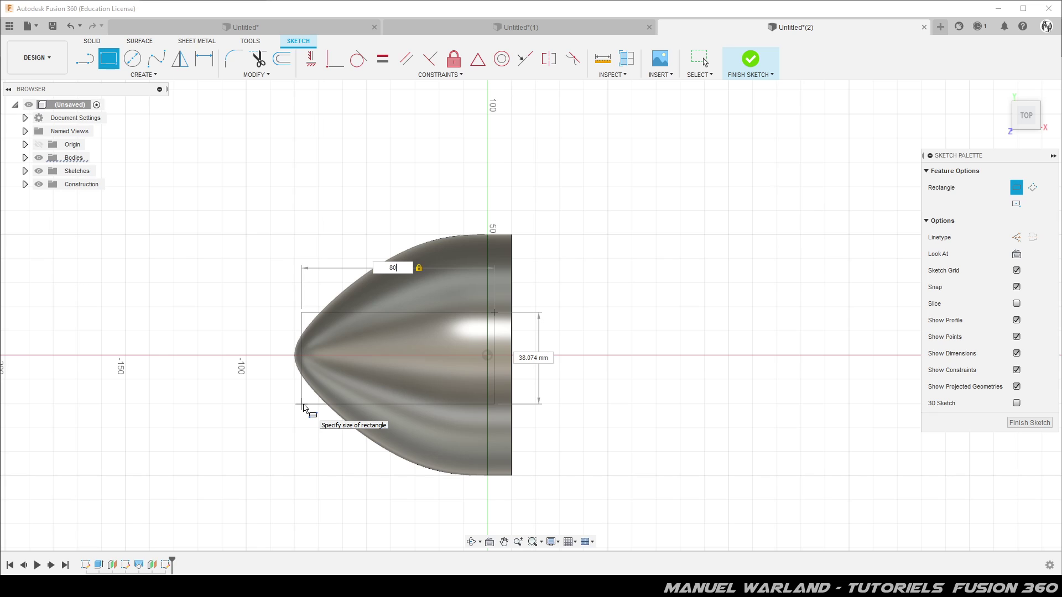
key("Tab")
type("40")
key("Return")
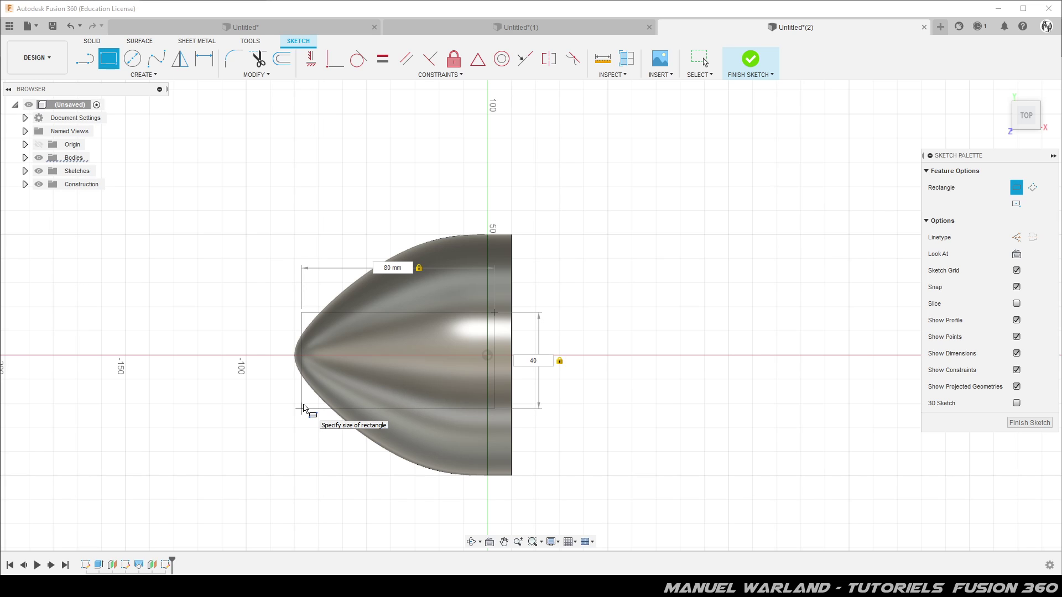
key("Escape")
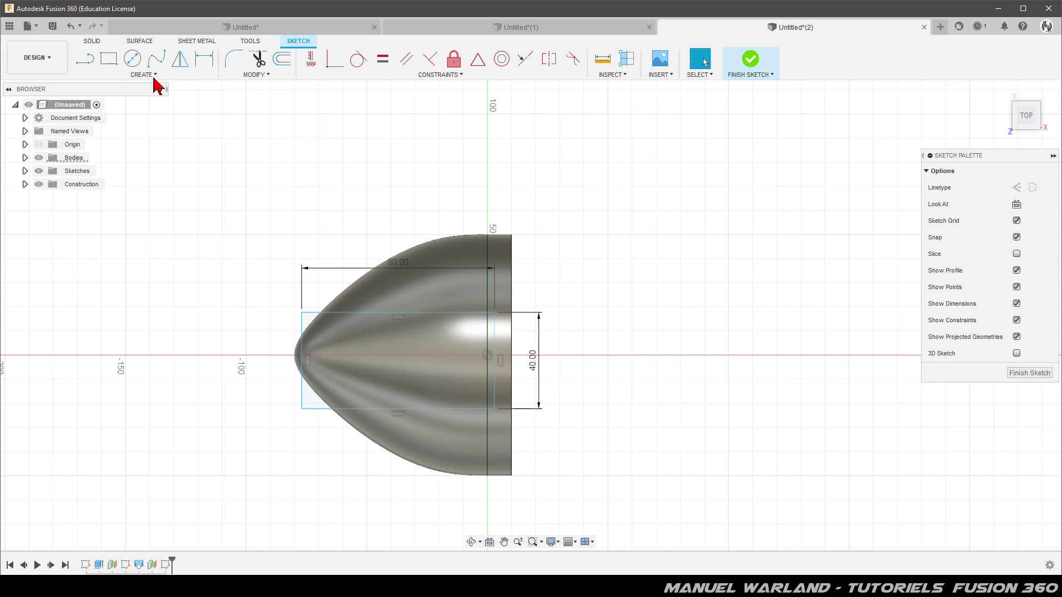
Step: Draw a horizontal line about 90 mm long from the origin past the rounded nose and convert it to construction
left_click(86, 59)
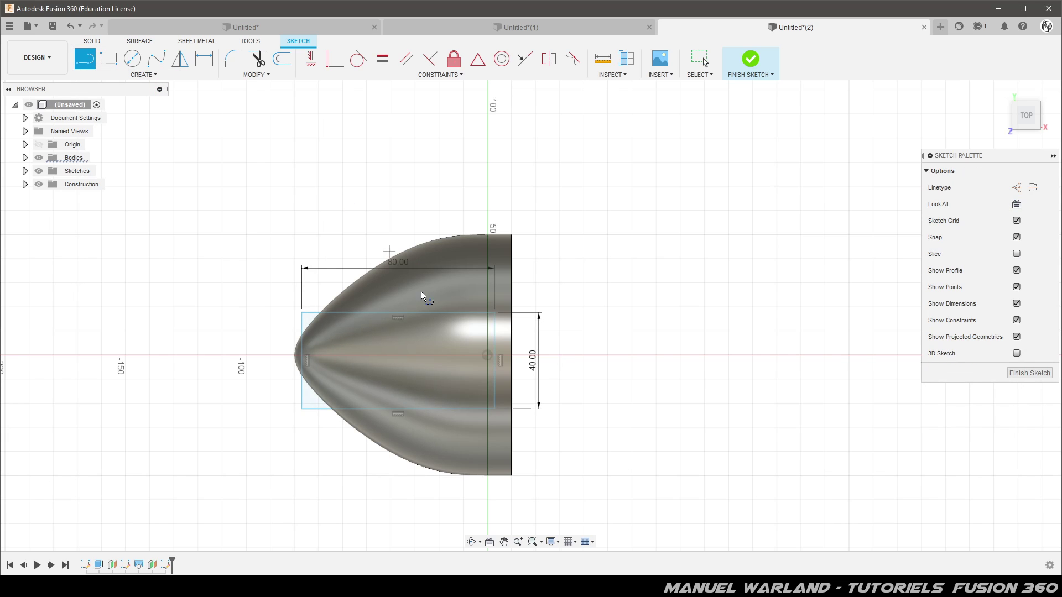
left_click(489, 356)
left_click(270, 355)
key("Escape")
left_click(282, 356)
key("x")
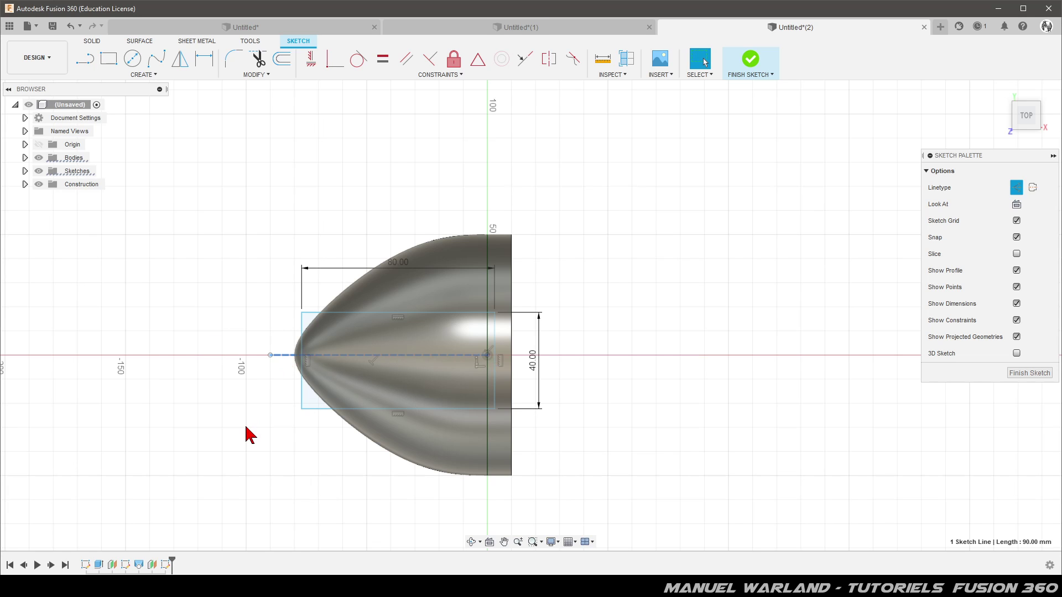
key("Escape")
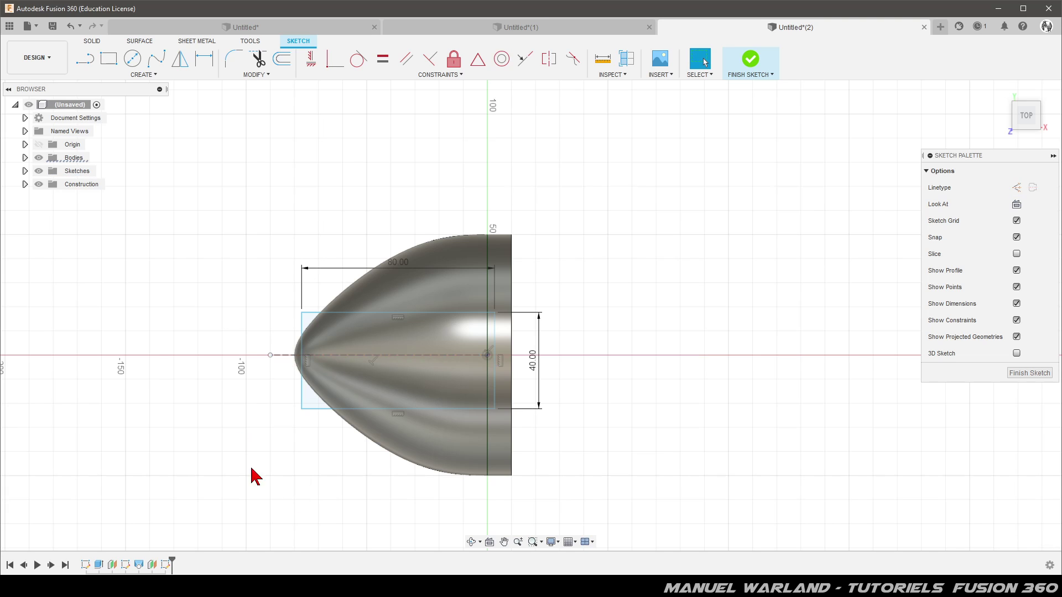
Step: Constrain the rectangle's two 80 mm sides symmetrically about the horizontal construction line
left_click(550, 62)
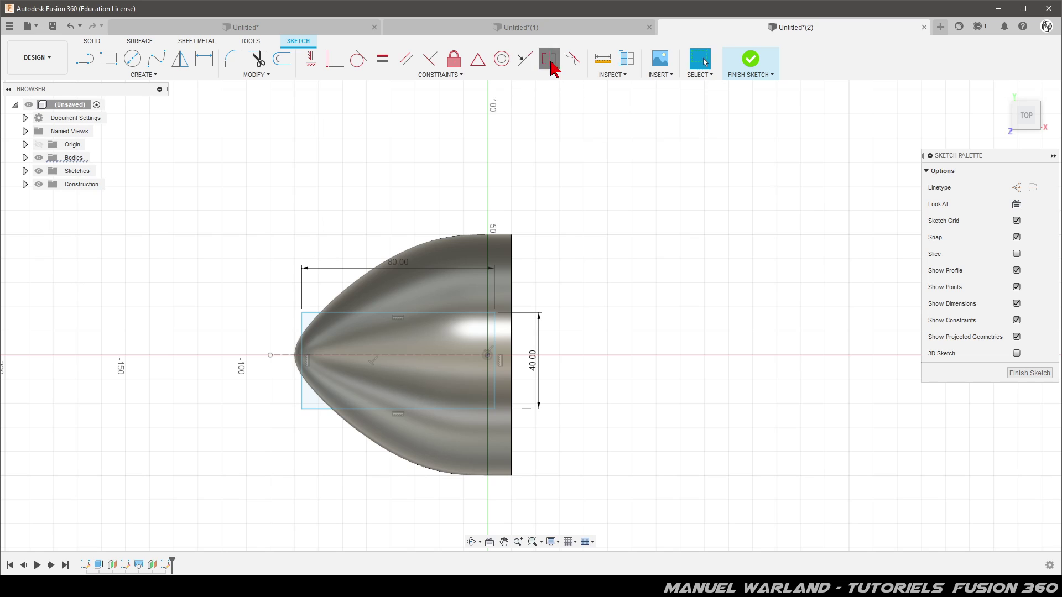
left_click(413, 316)
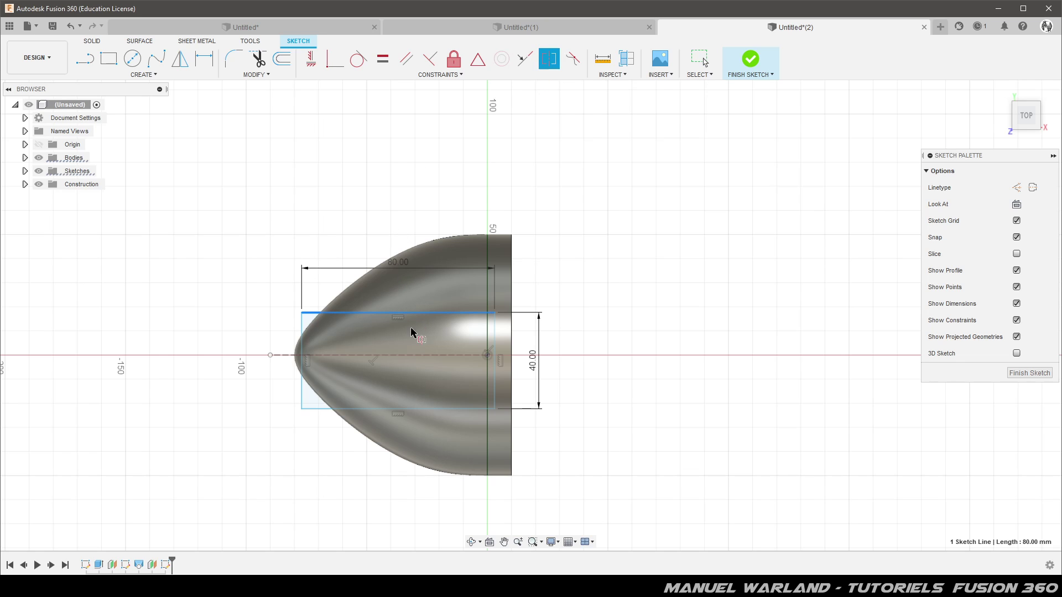
left_click(419, 410)
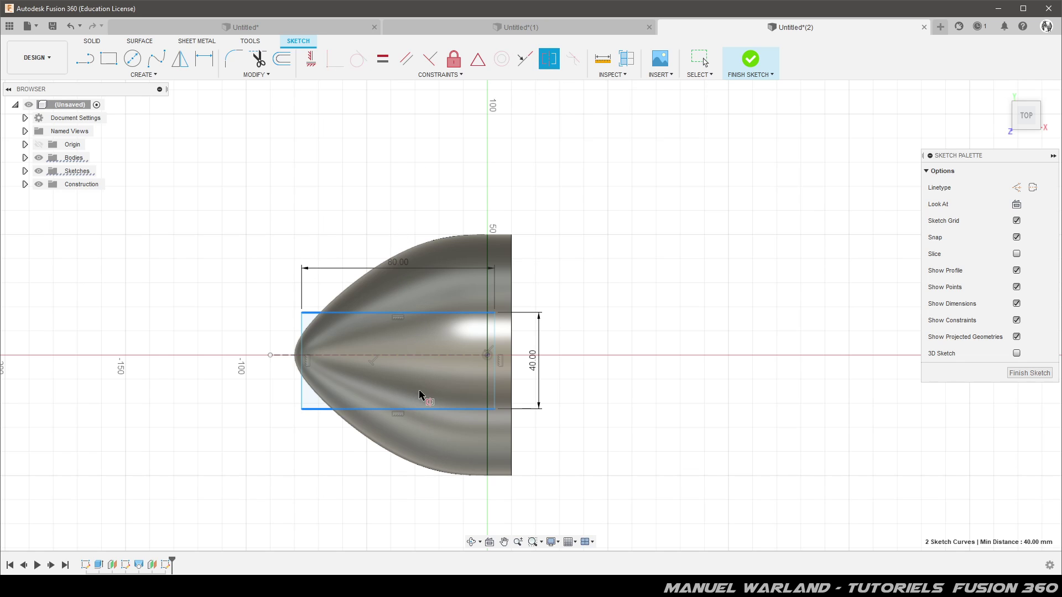
left_click(431, 357)
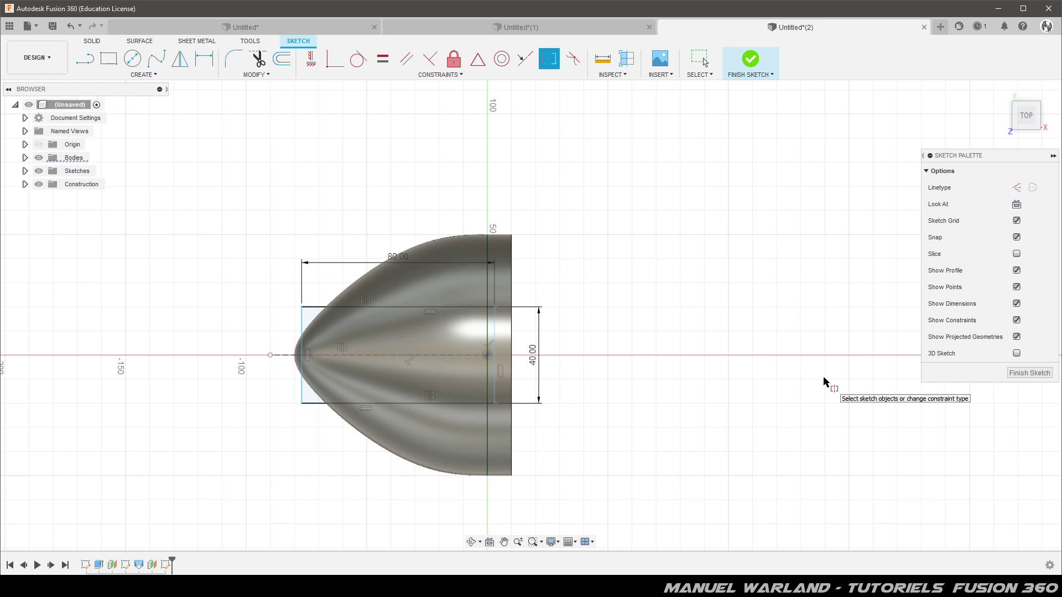
Step: Constrain the midpoint of the rectangle's 40 mm side nearest the flat face to coincide with the origin
left_click(478, 60)
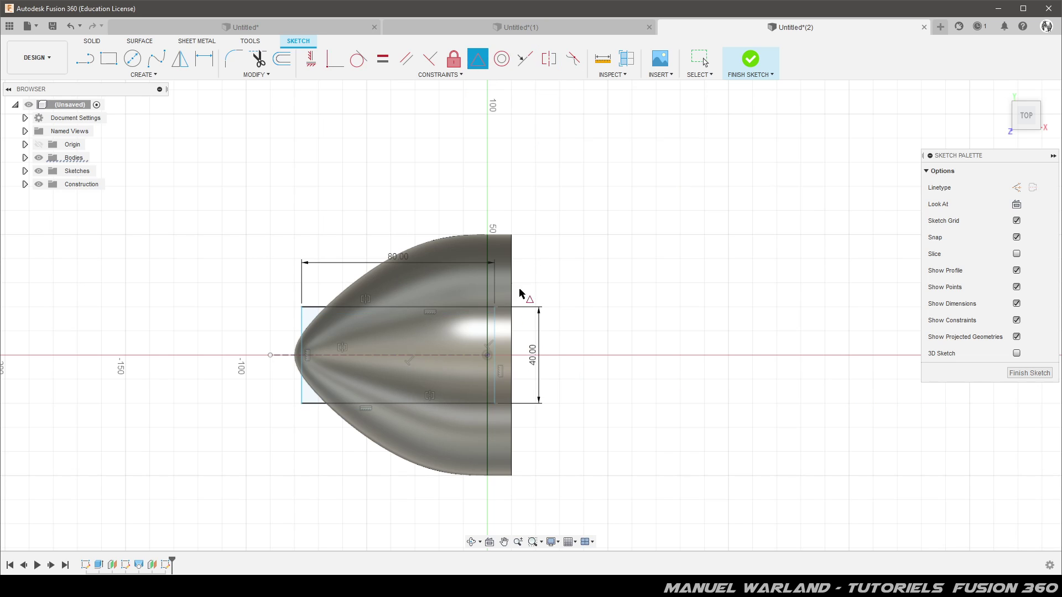
left_click(496, 341)
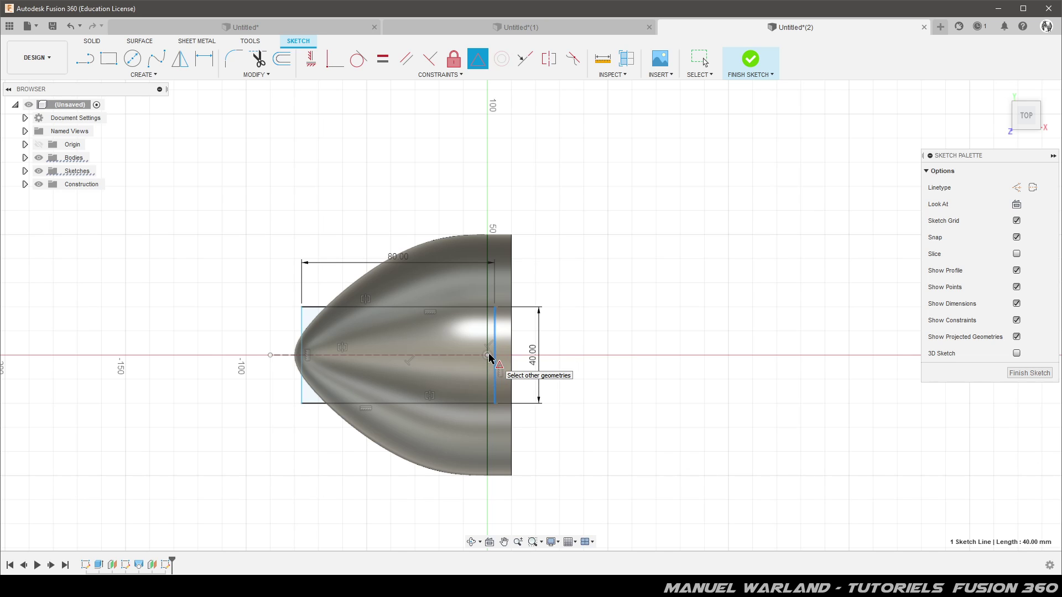
left_click(488, 357)
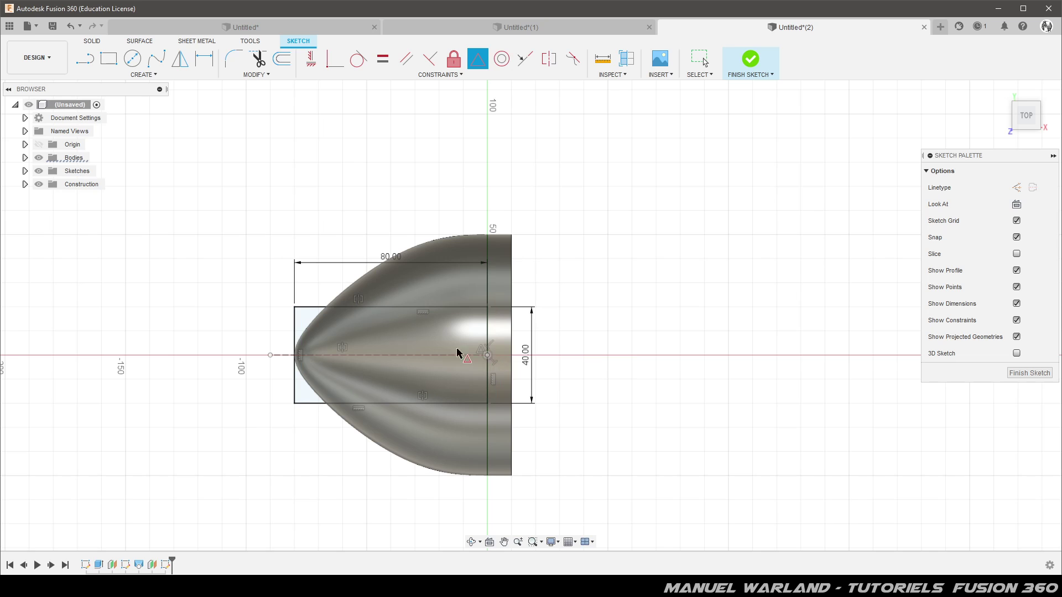
Step: Draw a 3-point arc of about 25 mm radius across the rectangle's nose-side corners, passing through the construction line's outer end
left_click(138, 76)
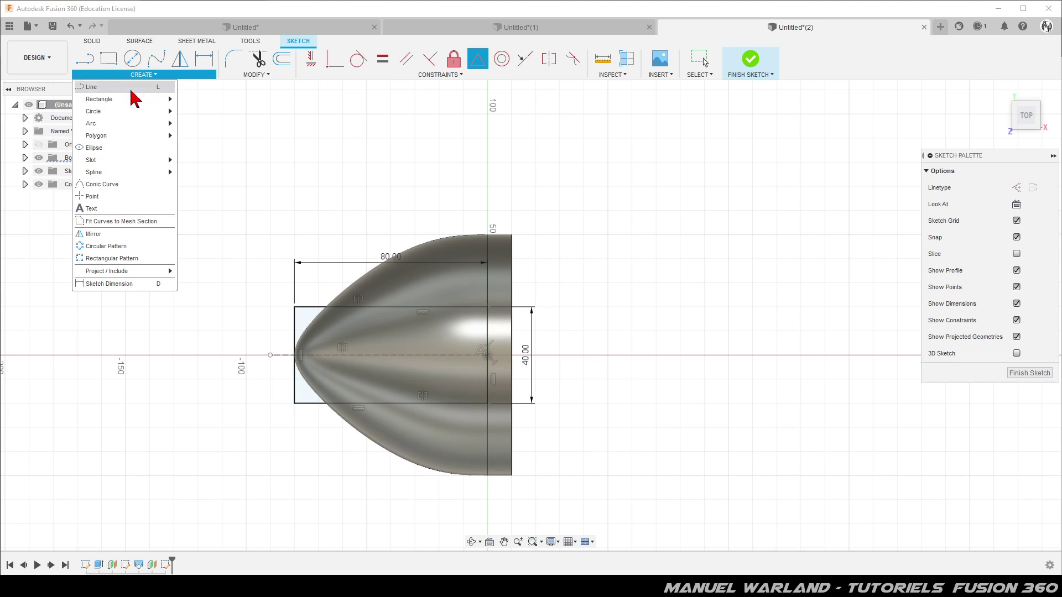
mouse_move(109, 123)
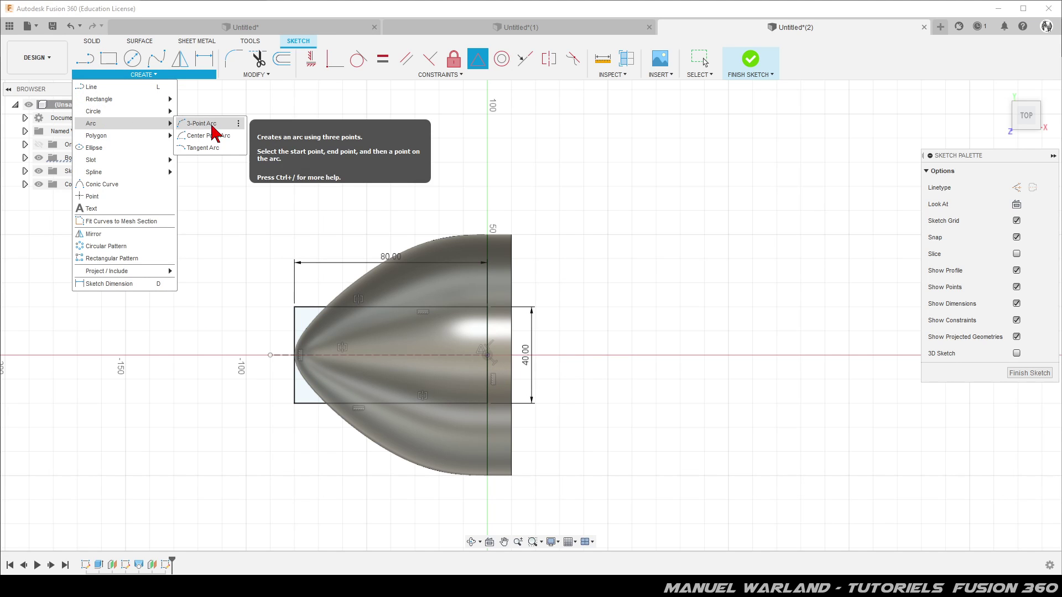
left_click(213, 124)
left_click(294, 403)
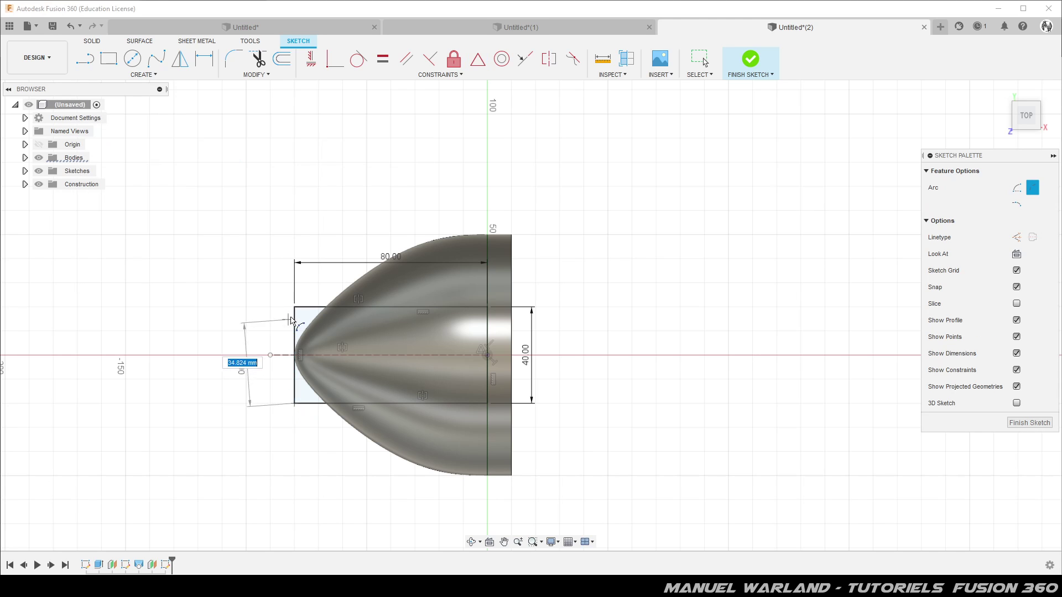
left_click(294, 307)
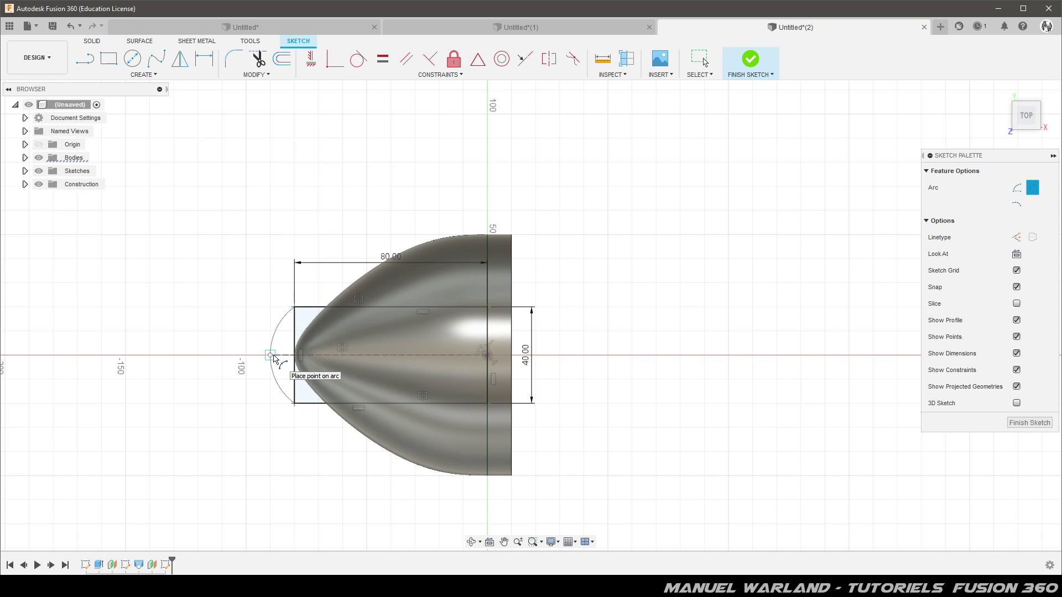
left_click(273, 357)
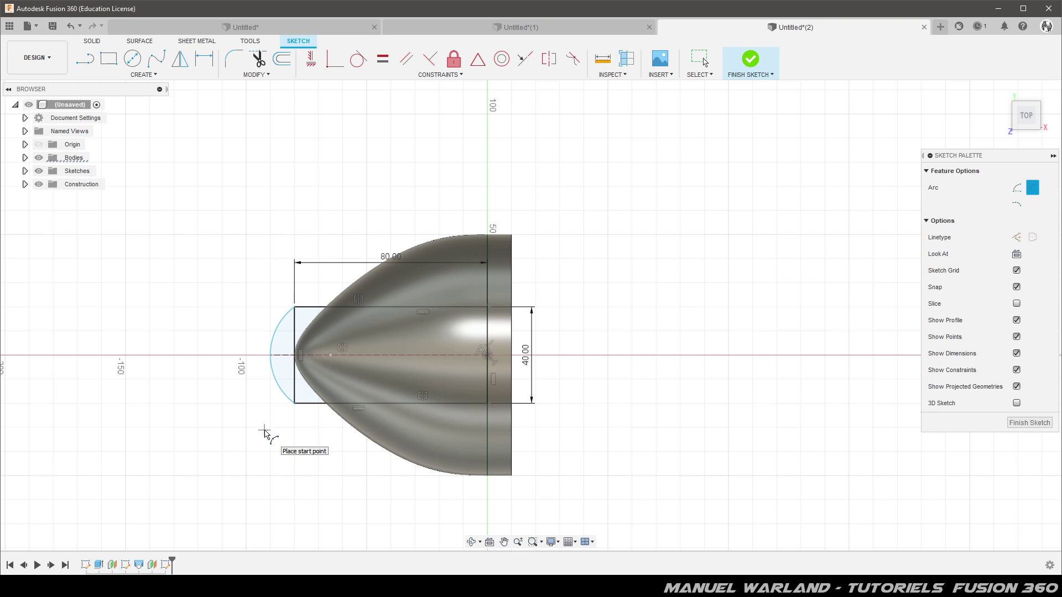
key("Escape")
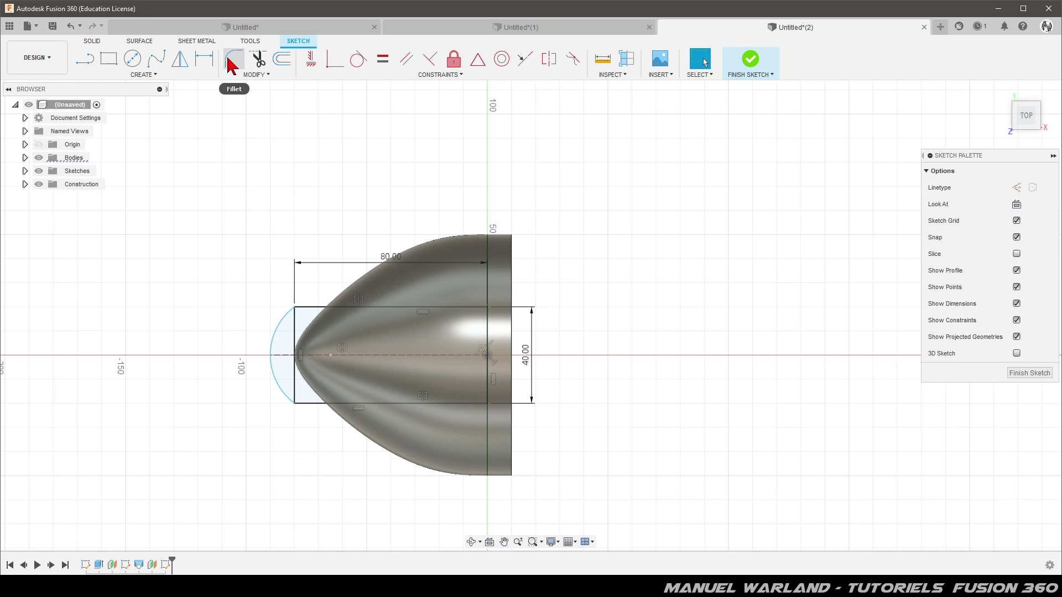
Step: Fillet both junctions between the end arc and the rectangle's long sides with a 15 mm radius
left_click(231, 64)
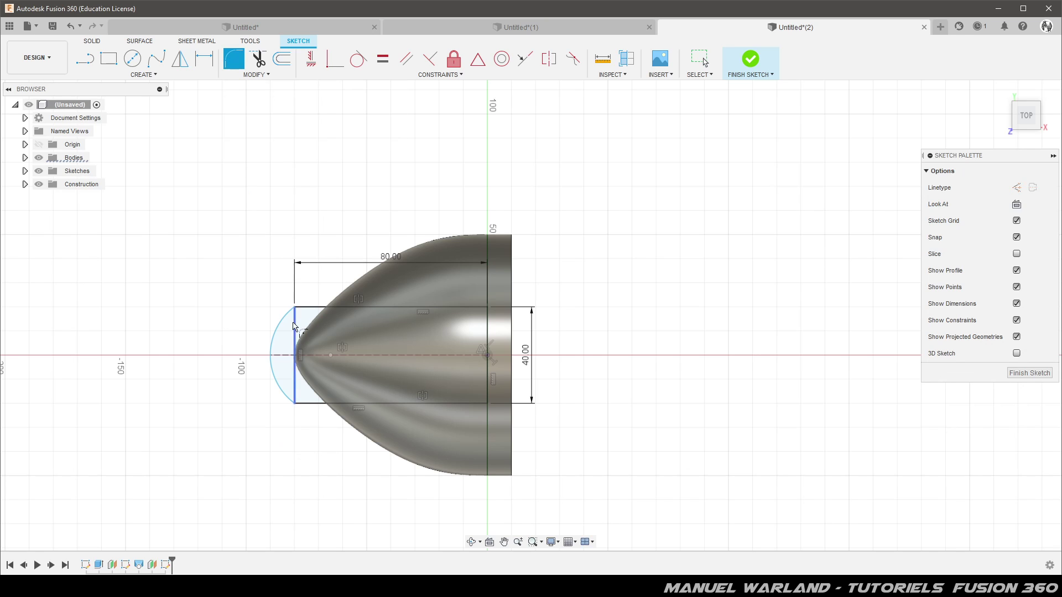
left_click(286, 319)
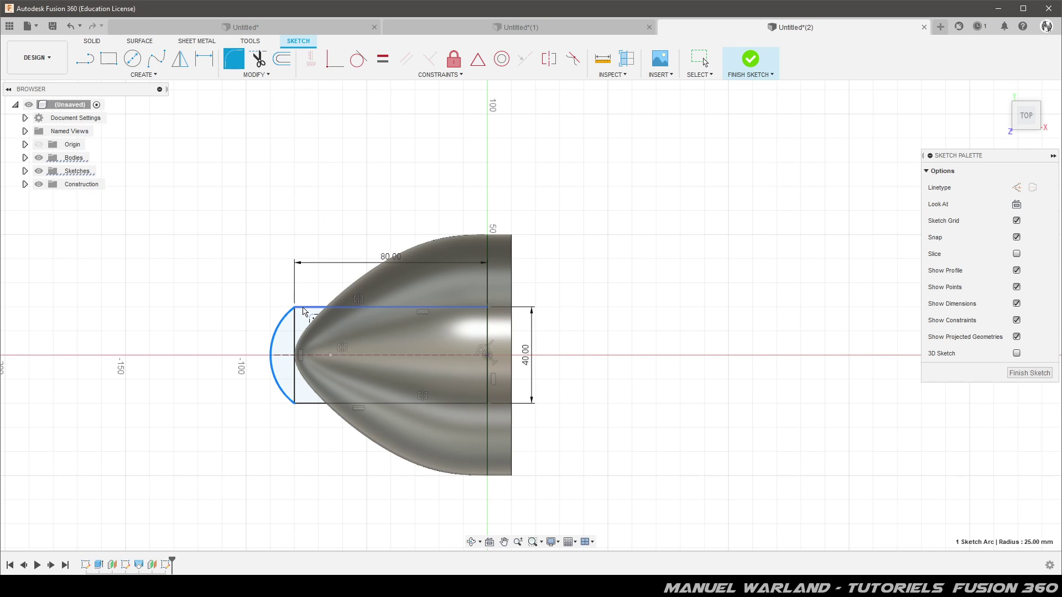
left_click(303, 311)
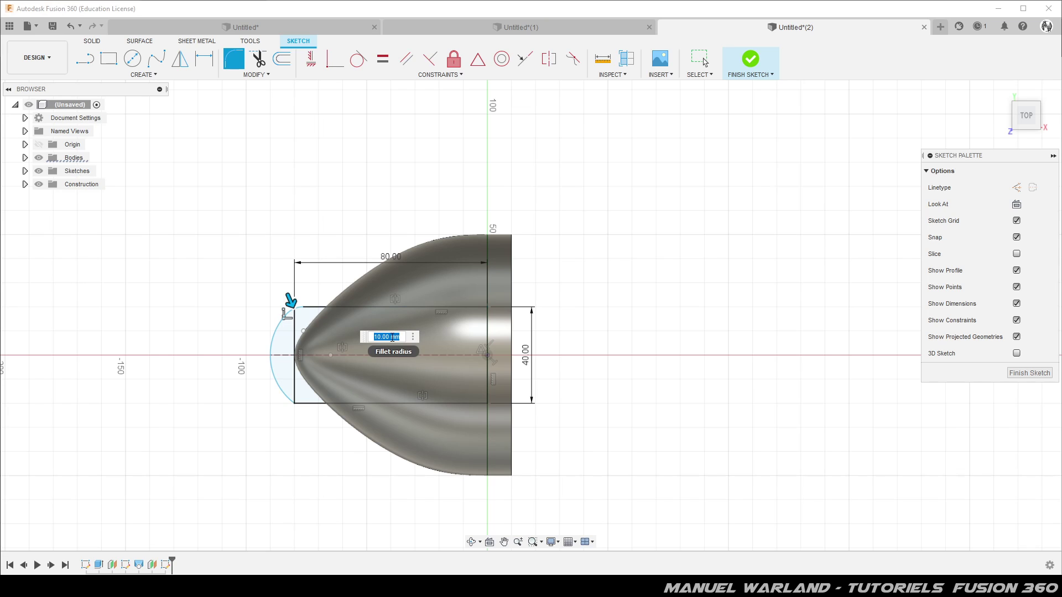
type("15")
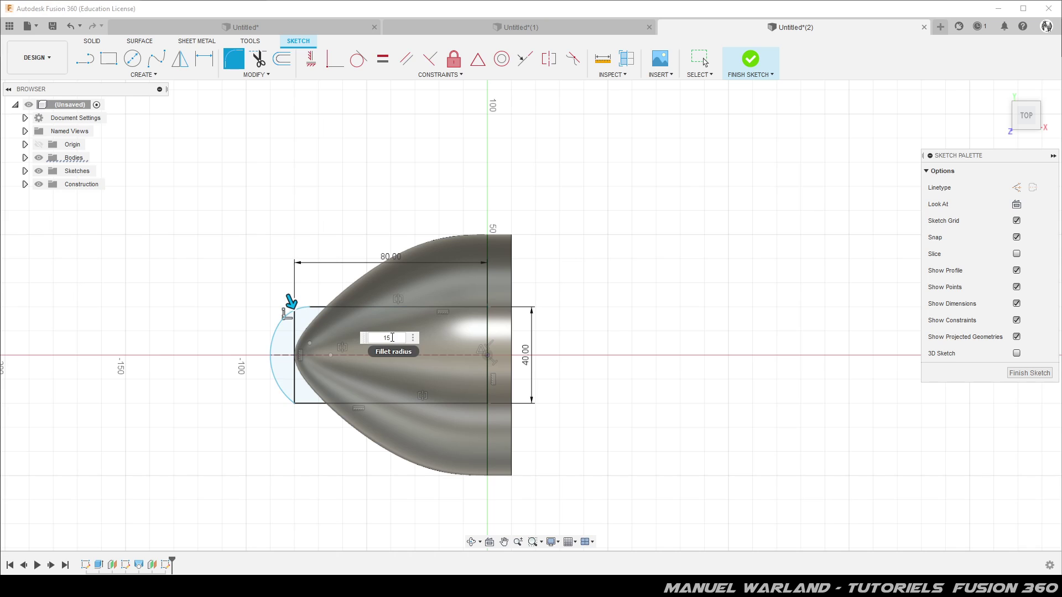
key("Return")
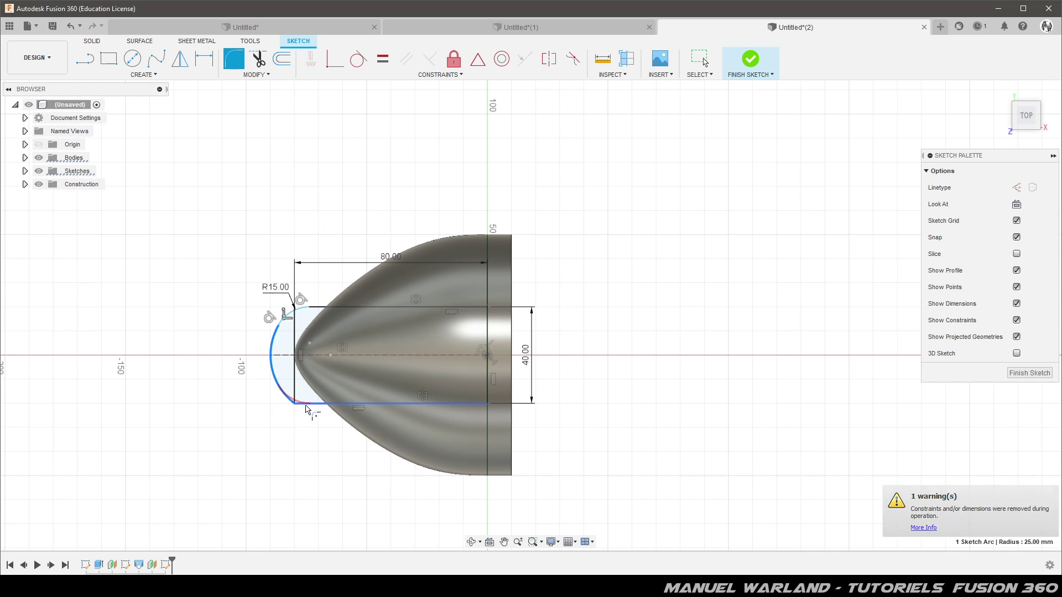
left_click(305, 409)
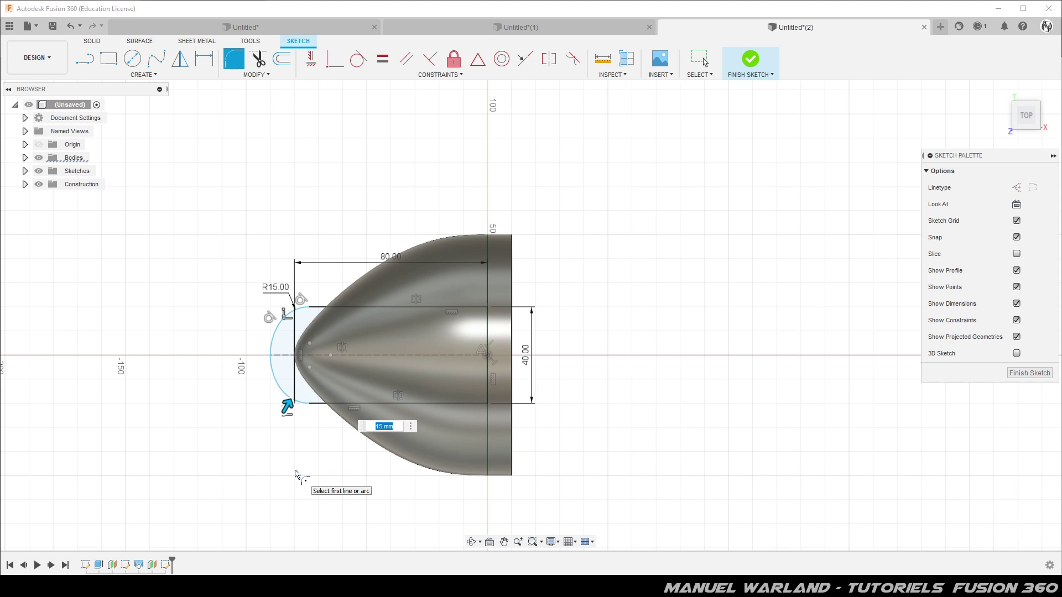
key("Return")
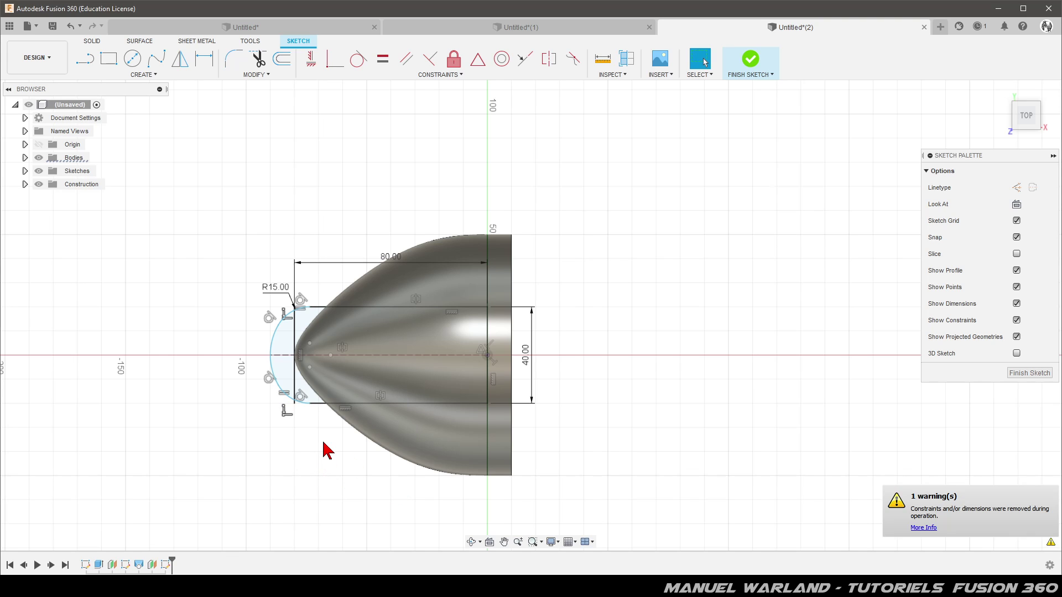
Step: Dimension the radius of the large end arc and finish the sketch
key("d")
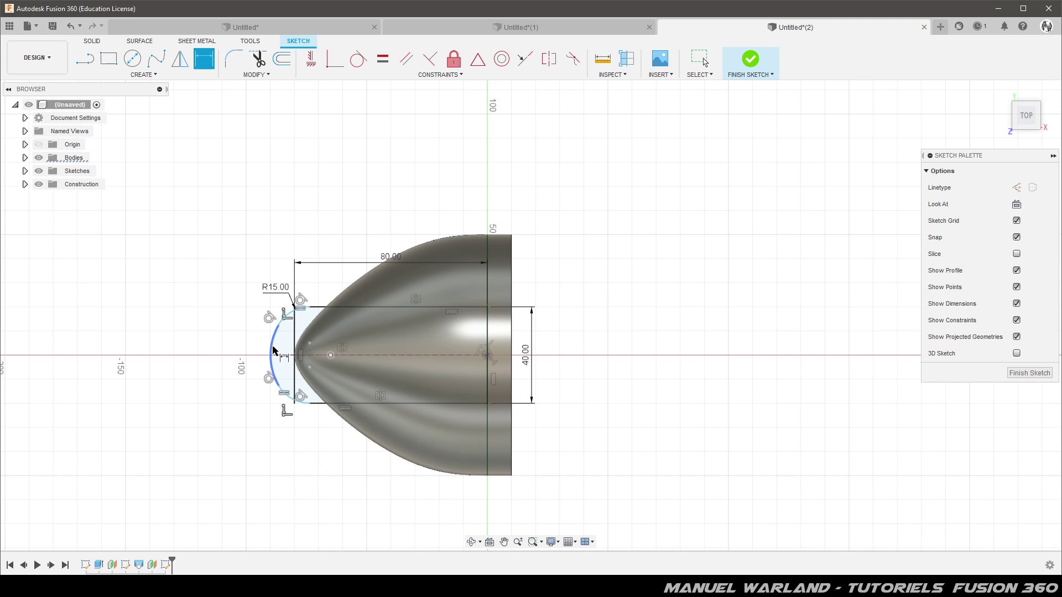
left_click(271, 362)
left_click(238, 335)
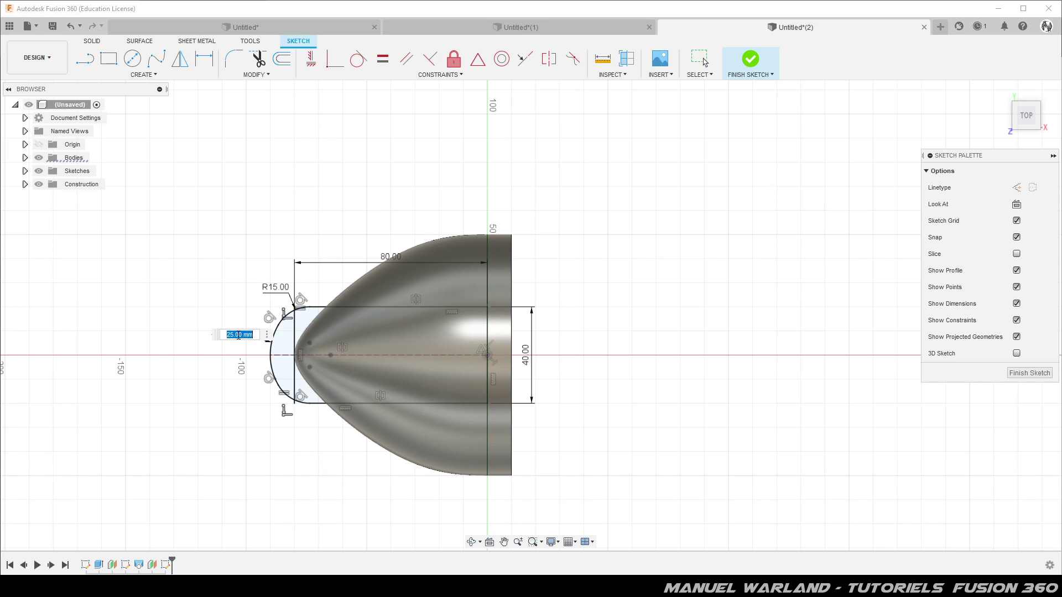
key("Return")
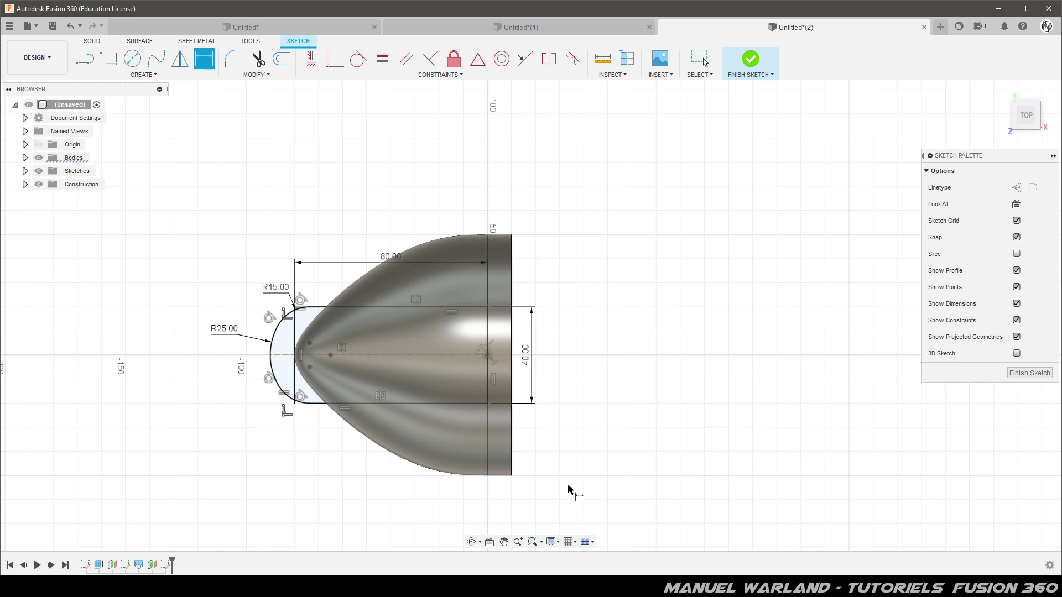
left_click(1030, 374)
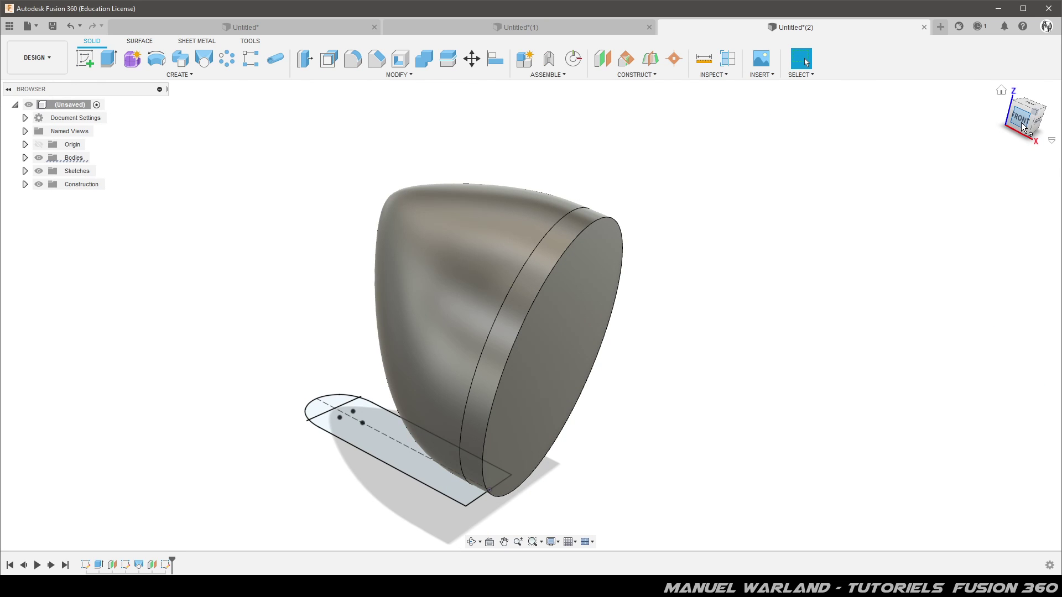
Step: Start a sketch on the XZ origin plane and create intersection points from the base profile's end arc and opposite straight side
left_click(84, 62)
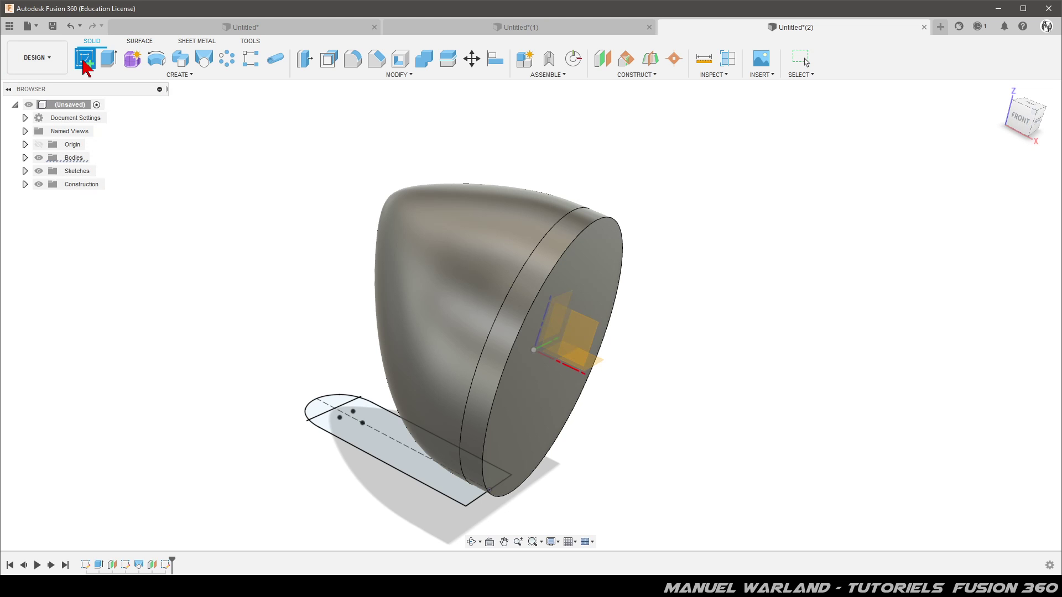
left_click(589, 344)
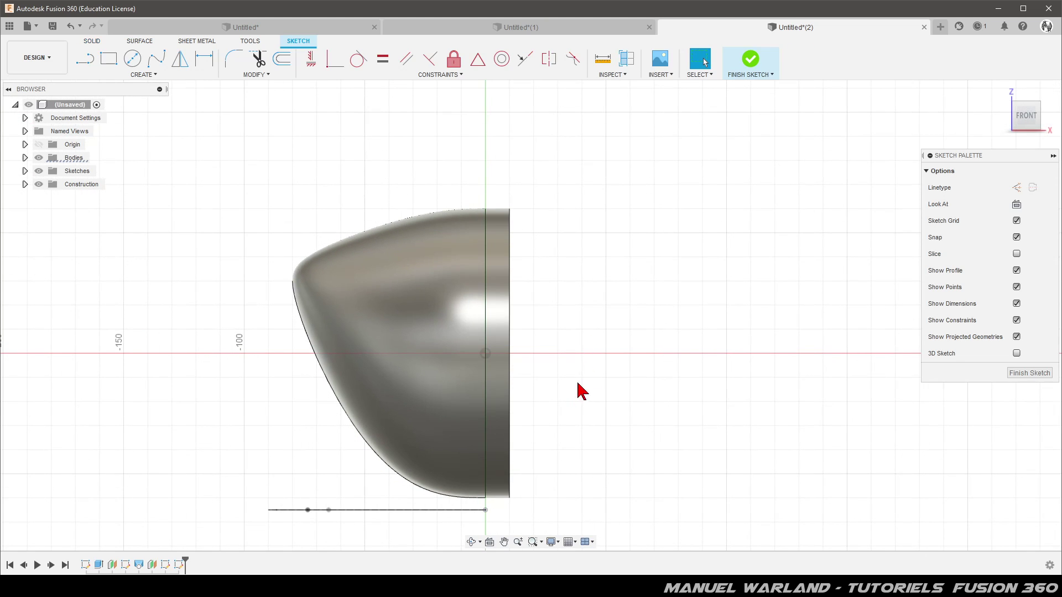
left_click(137, 74)
mouse_move(98, 271)
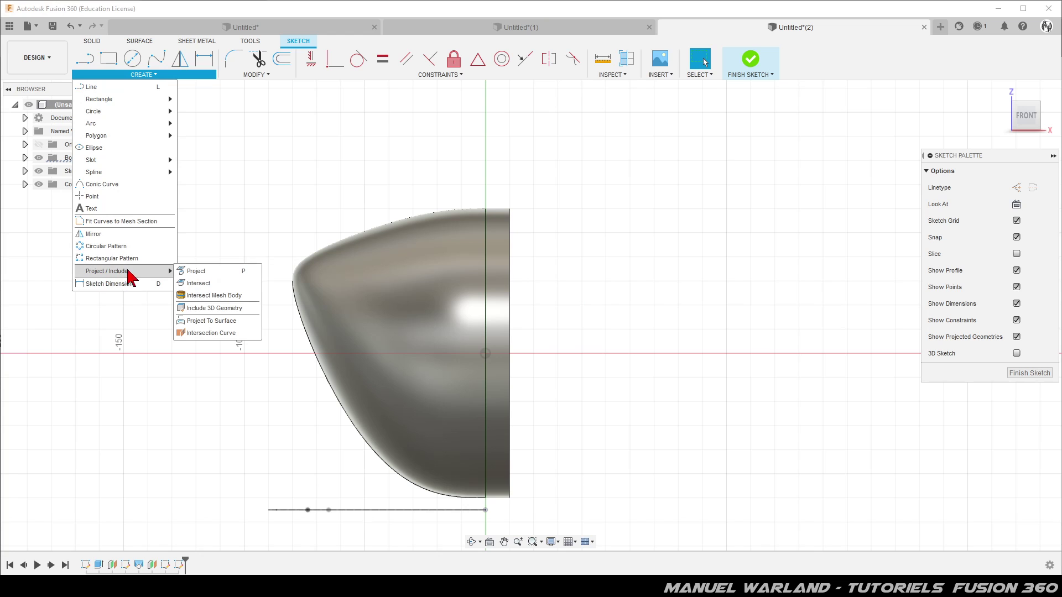
left_click(207, 283)
middle_click_drag(260, 432, 244, 431, "shift")
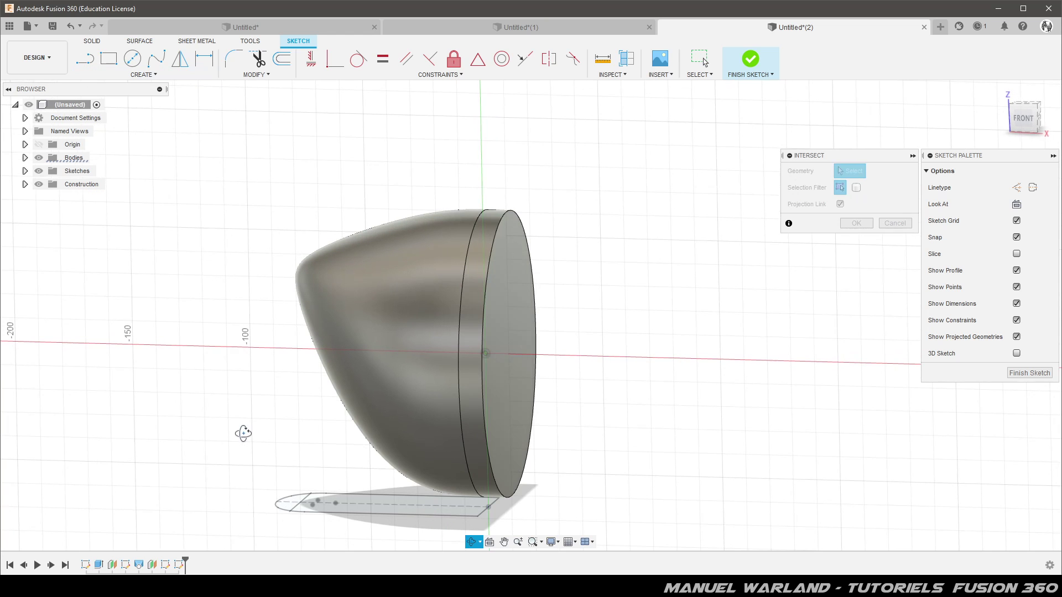
left_click(286, 499)
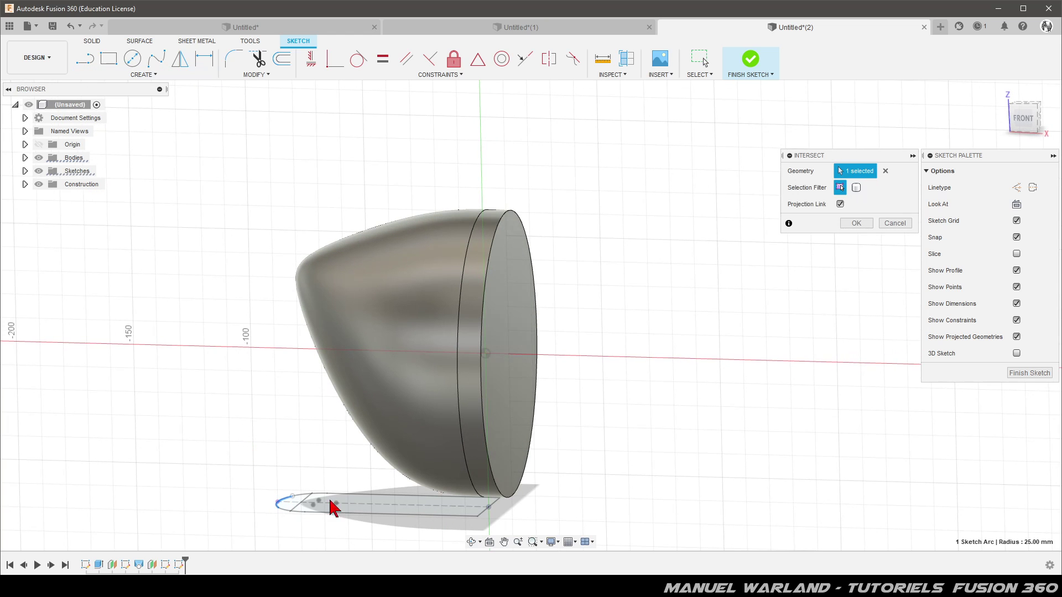
left_click(484, 514)
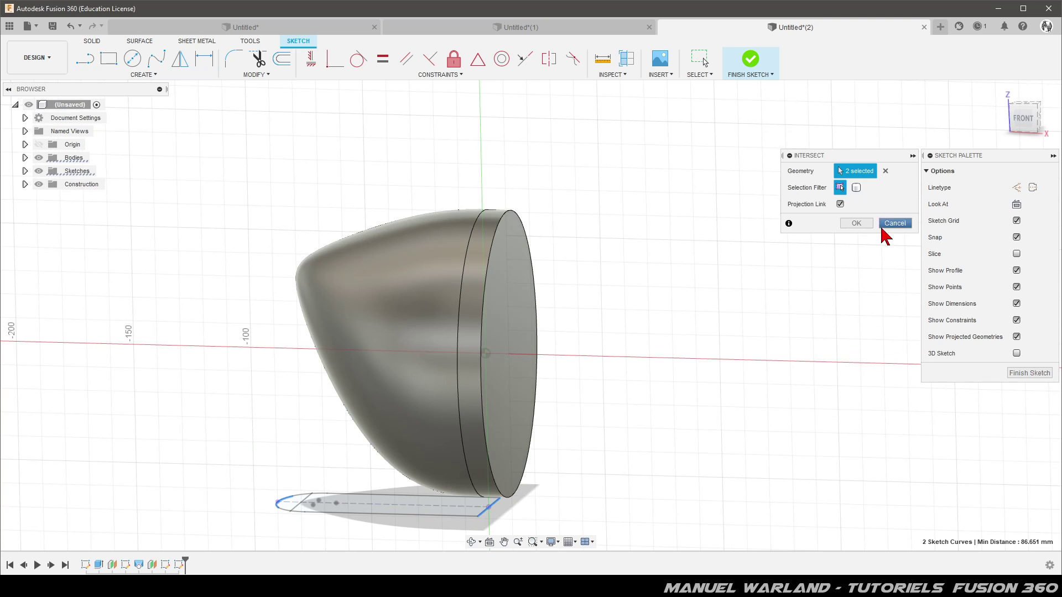
left_click(856, 224)
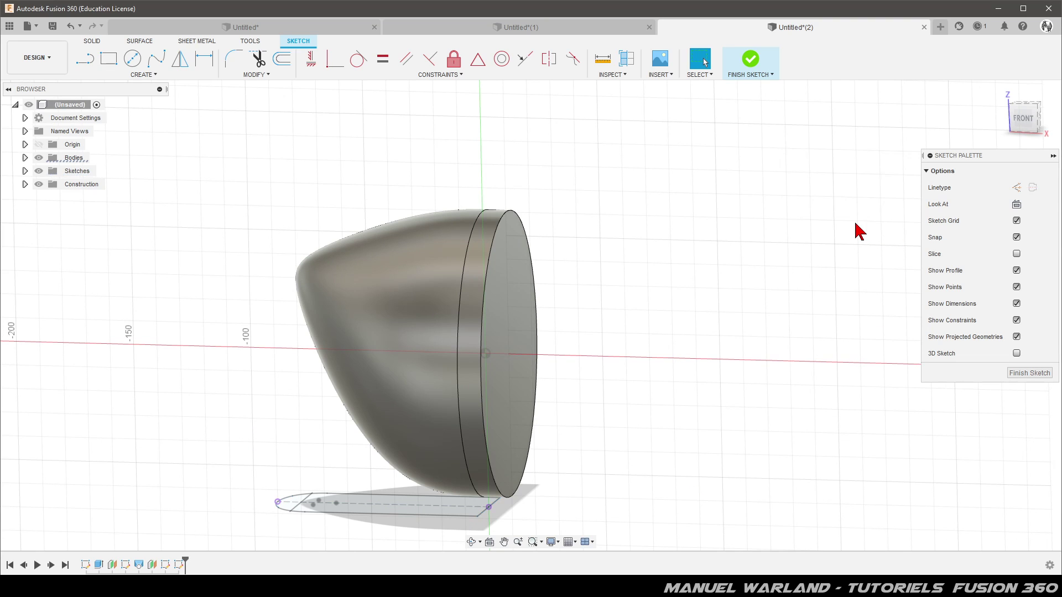
left_click(1023, 120)
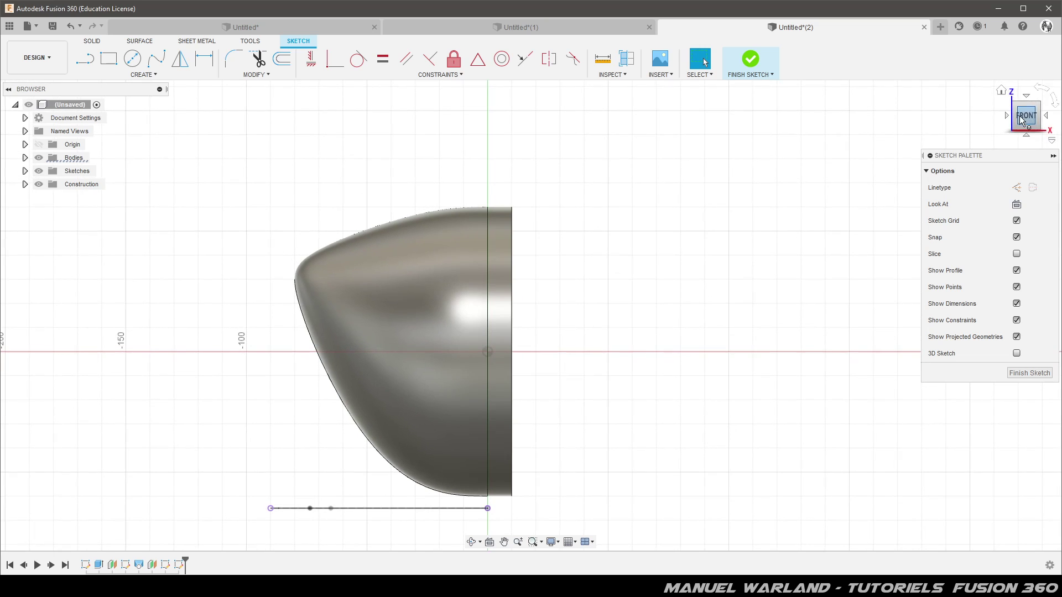
Step: Draw a 100 mm vertical line upward from the intersection point on the base profile's straight side
left_click(87, 61)
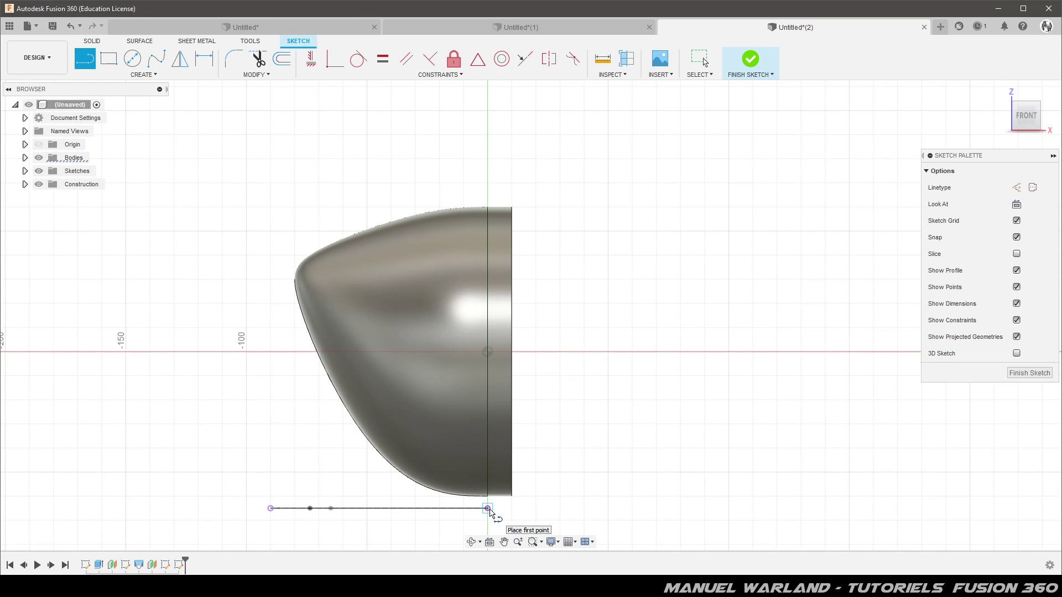
left_click(488, 508)
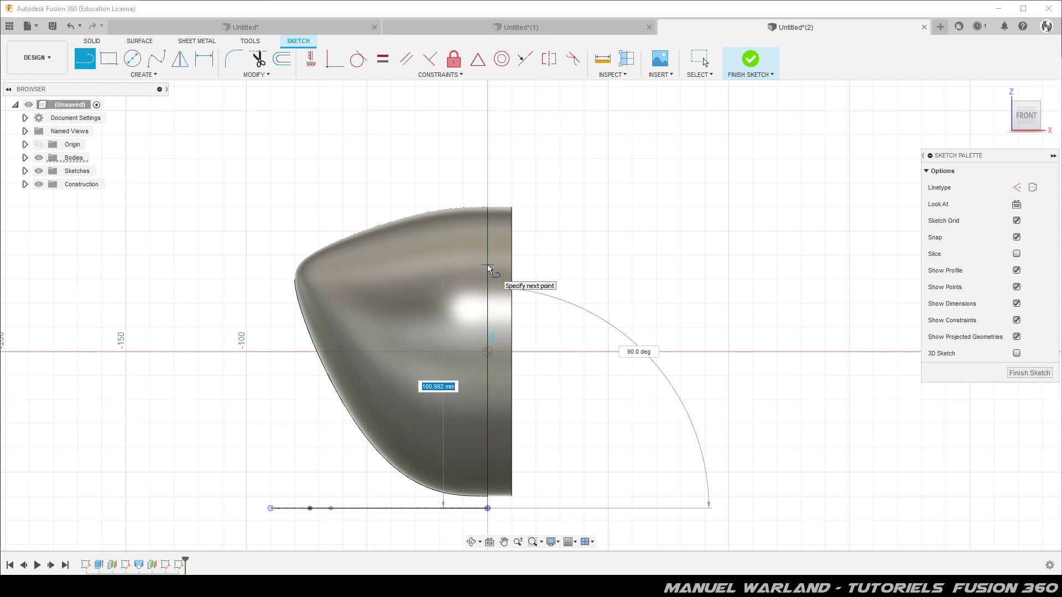
type("100")
key("Return")
key("Escape")
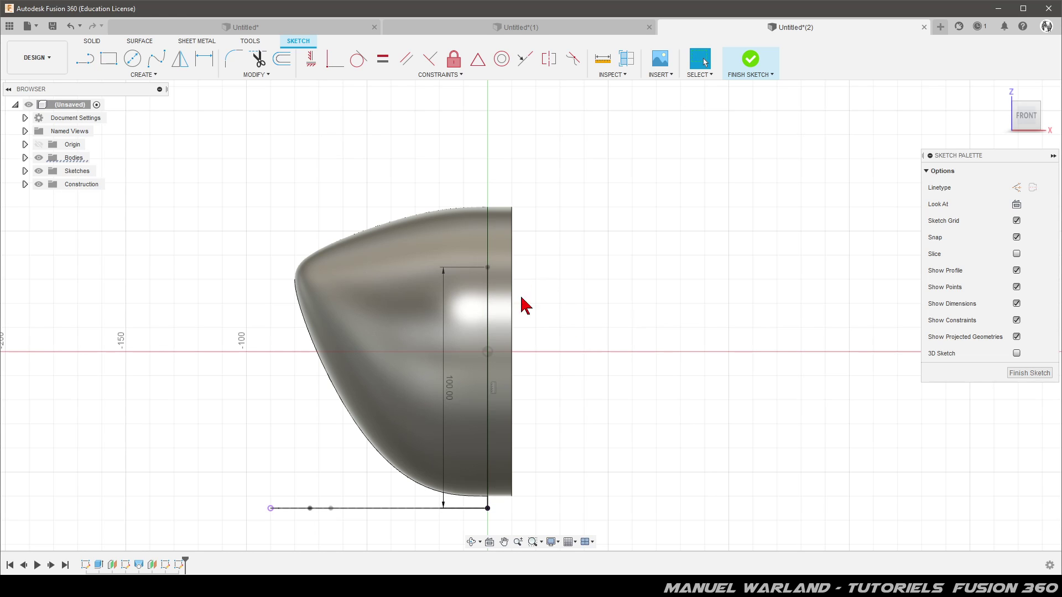
Step: Draw a line from the end arc's intersection point up into the body's nose at about 80 degrees, and finish the sketch
left_click(83, 62)
left_click(271, 507)
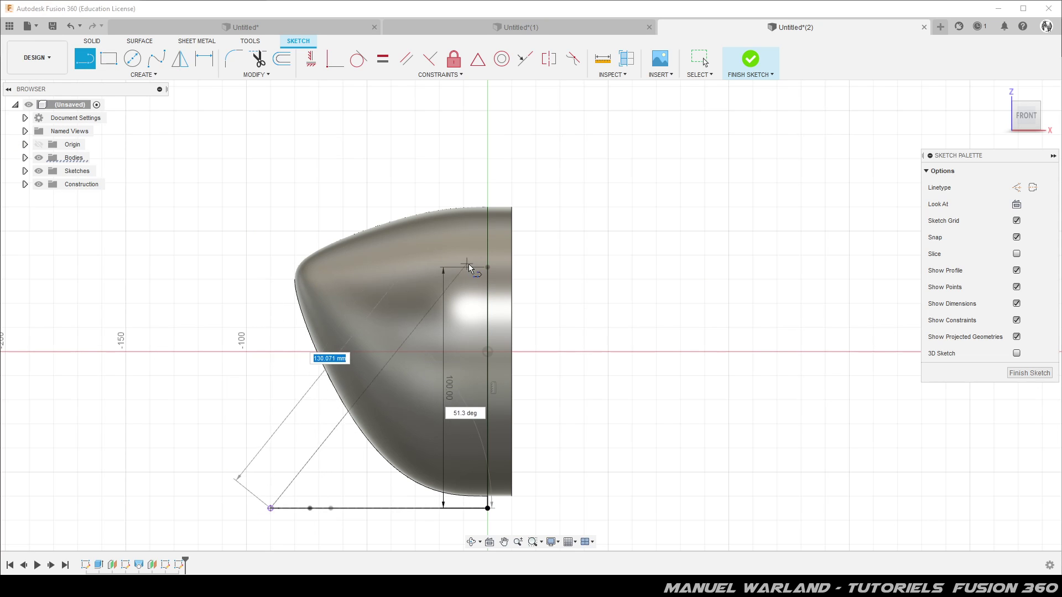
left_click(313, 273)
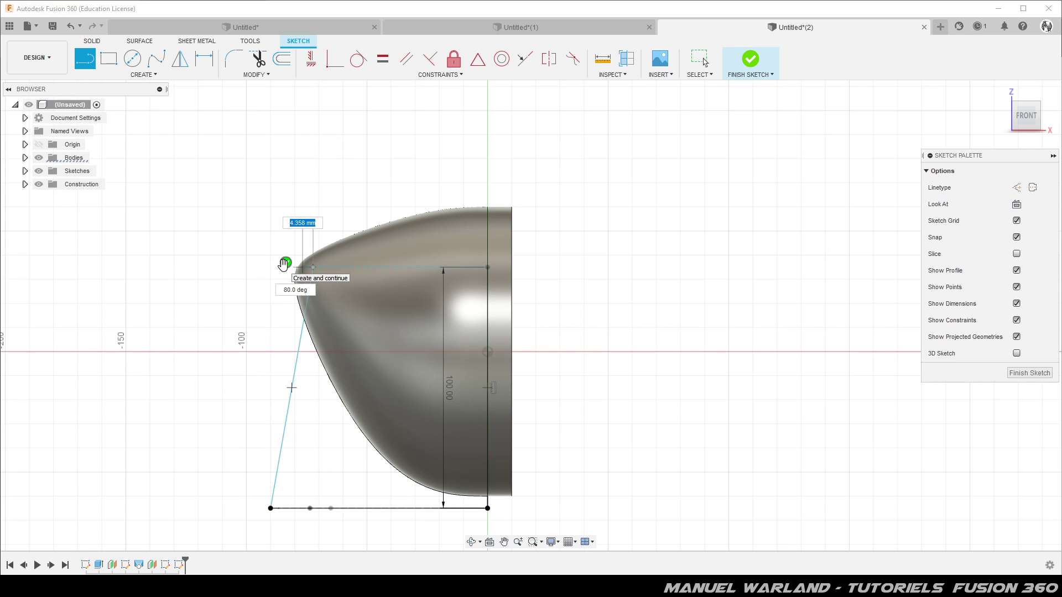
left_click(284, 263)
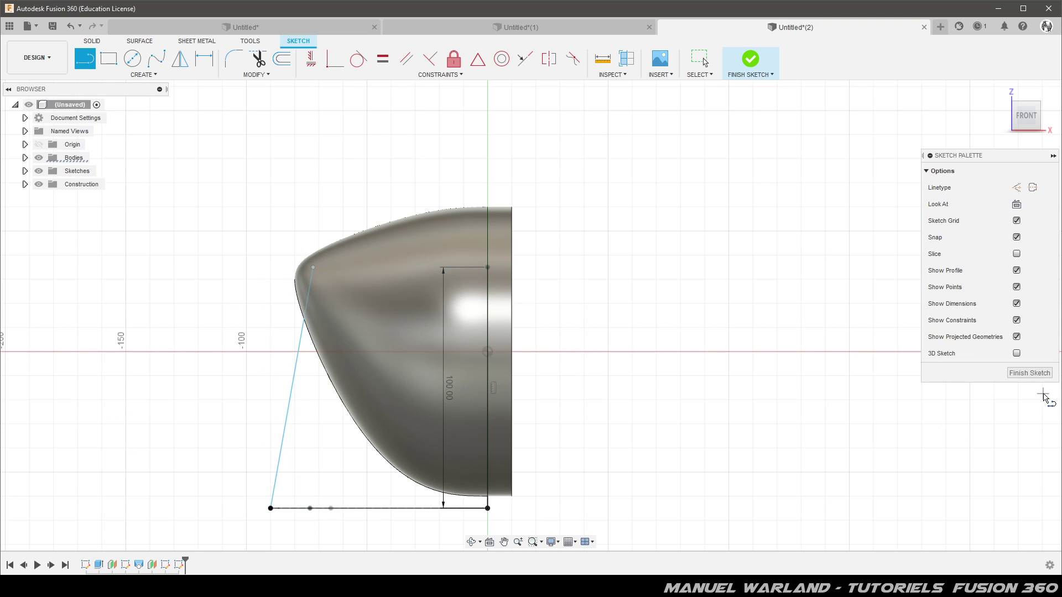
left_click(1024, 374)
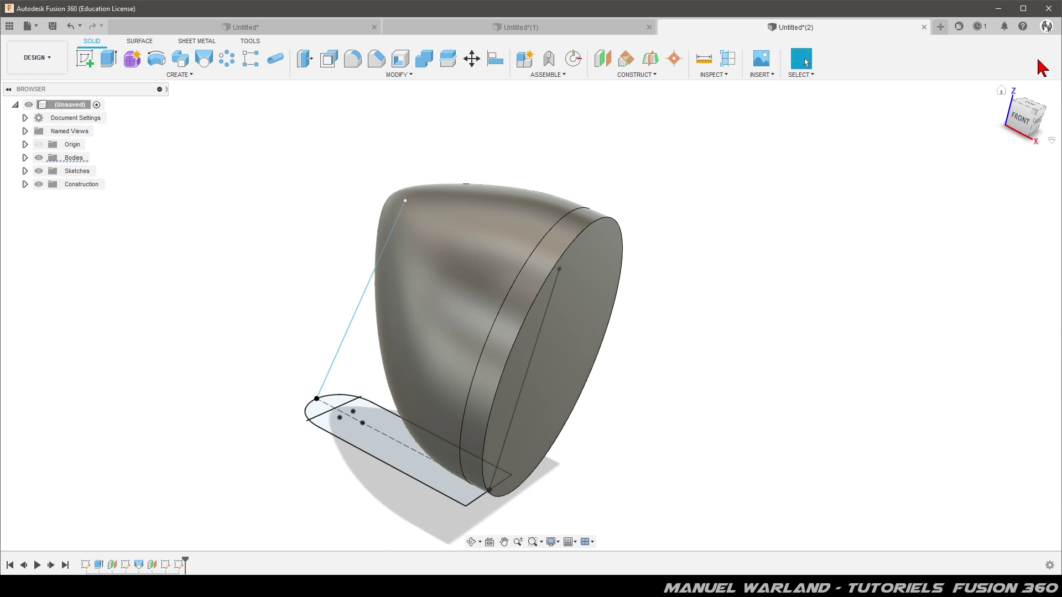
Step: Start a Path + Guide Rail sweep using both regions of the round-ended base profile
left_click(1002, 92)
middle_click_drag(786, 420, 830, 402, "shift")
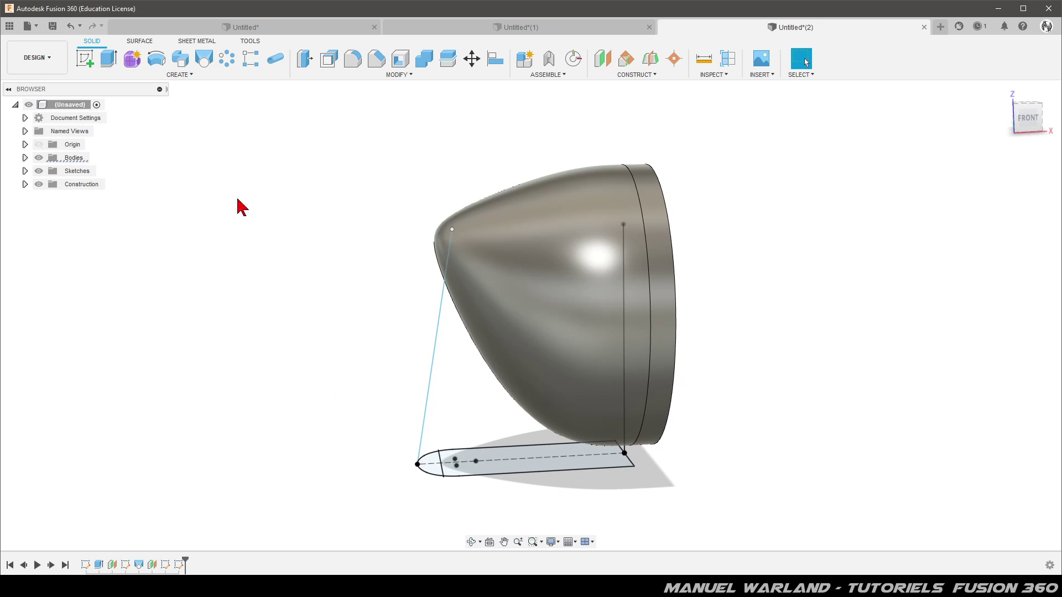
left_click(514, 468)
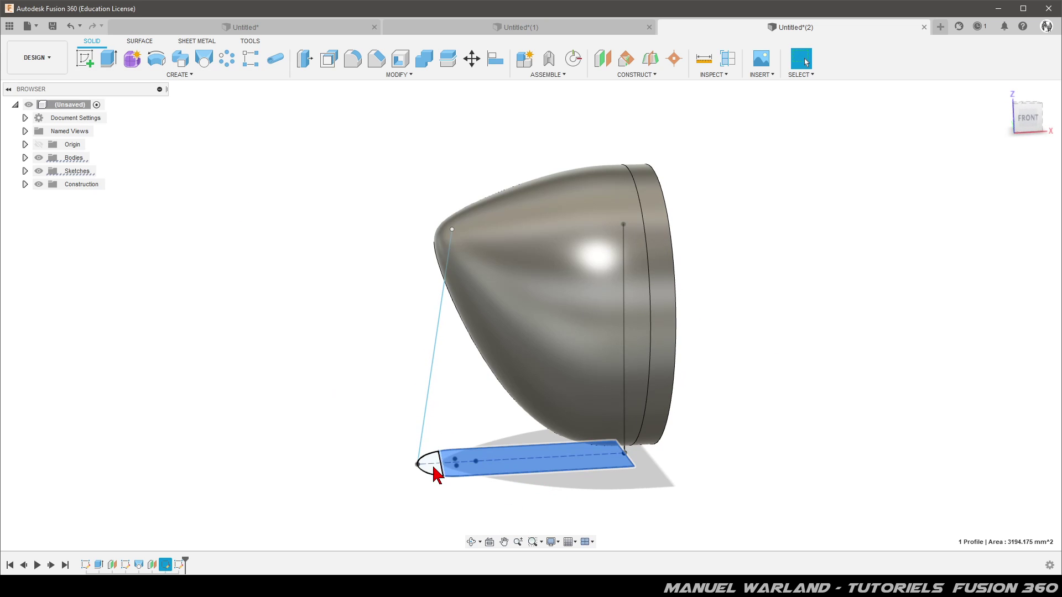
left_click(434, 469, "ctrl")
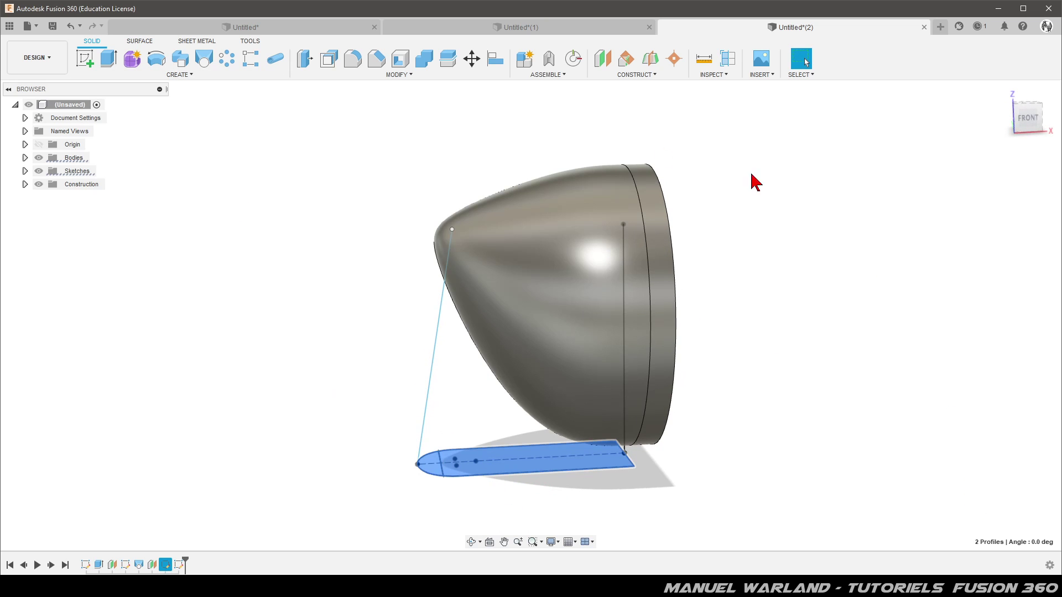
left_click(178, 63)
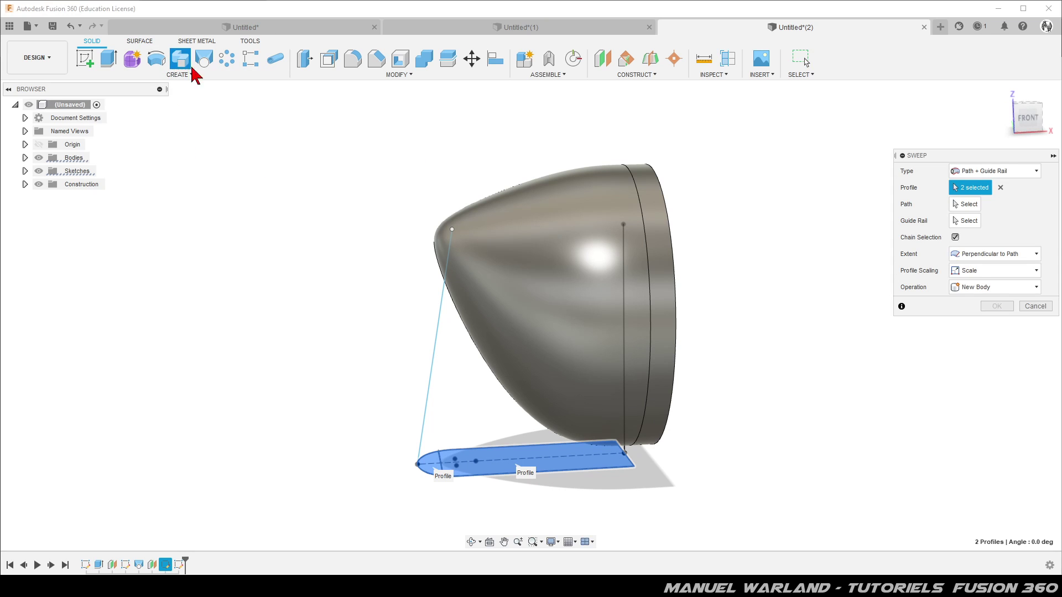
left_click(1035, 172)
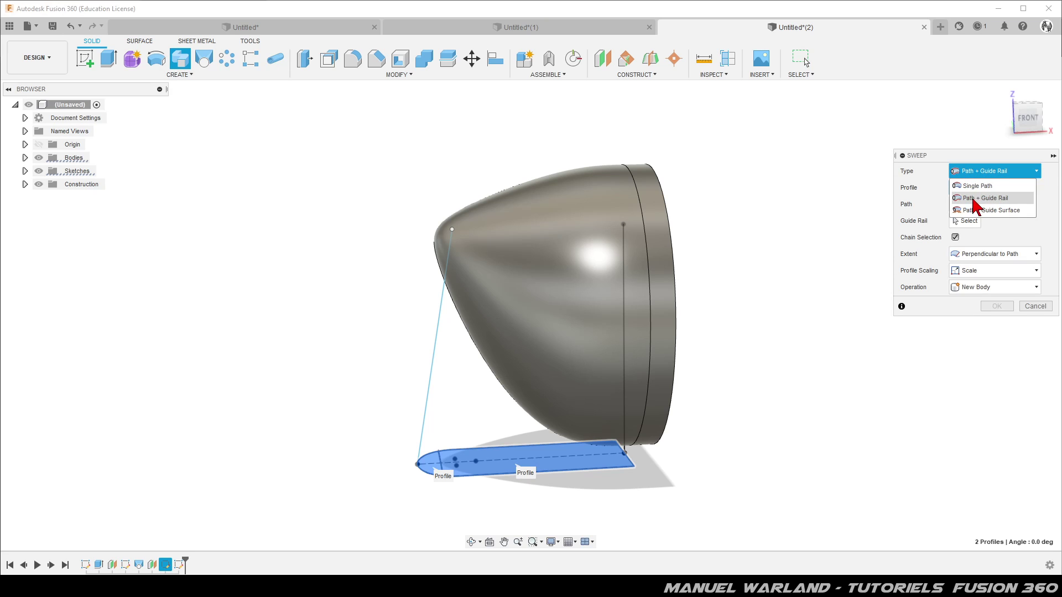
left_click(991, 200)
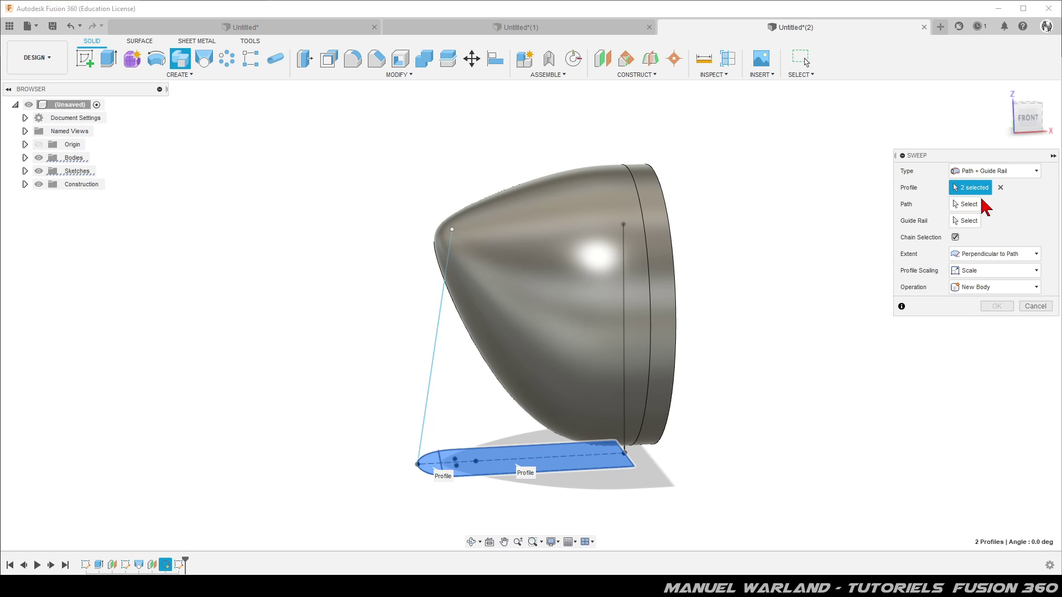
Step: Sweep along the slanted line as path with the vertical line as guide rail, creating a New Body
left_click(968, 204)
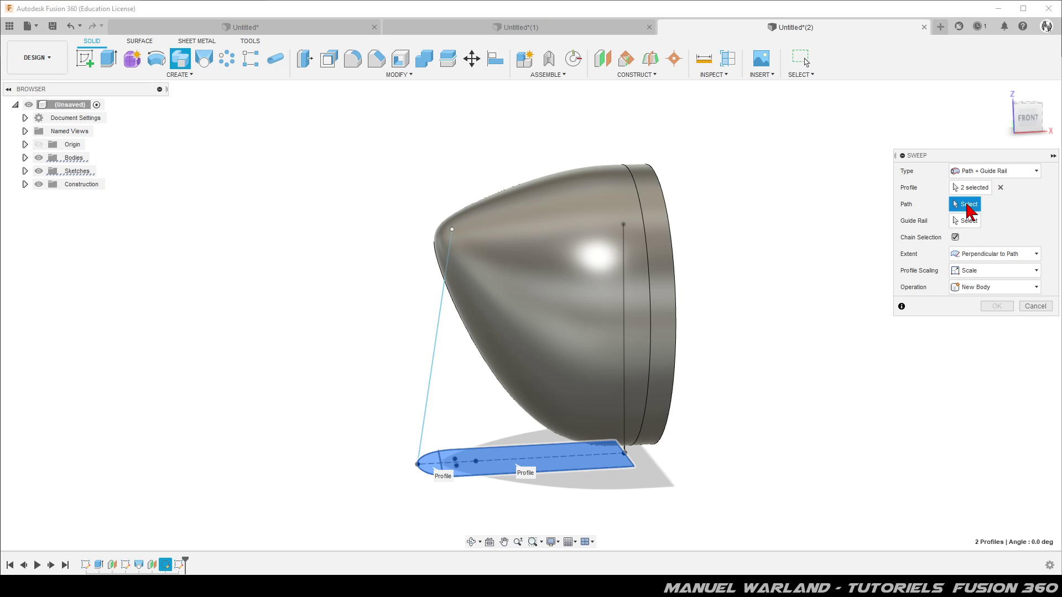
left_click(428, 406)
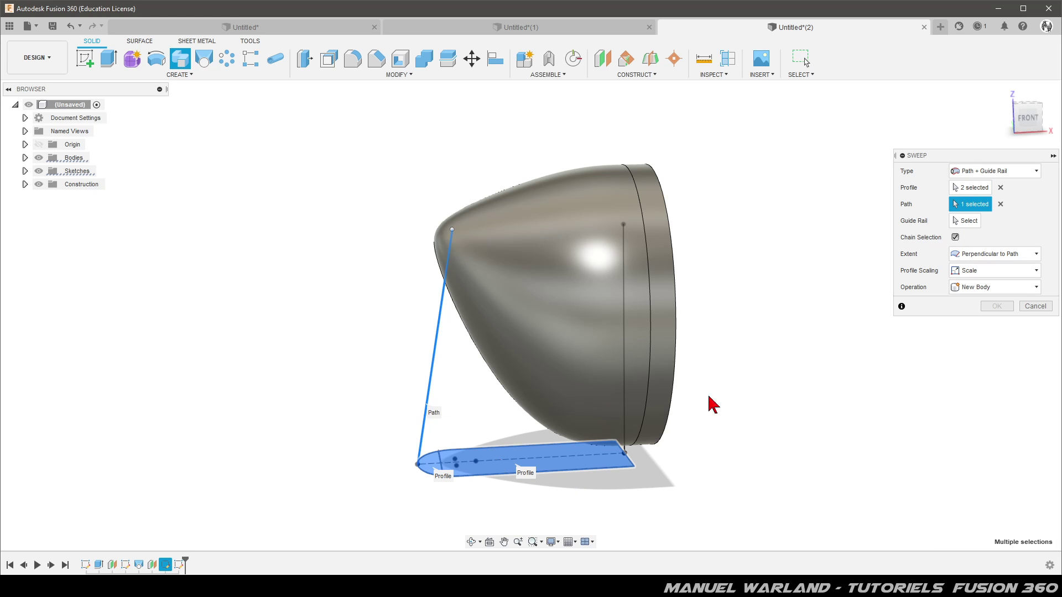
left_click(966, 221)
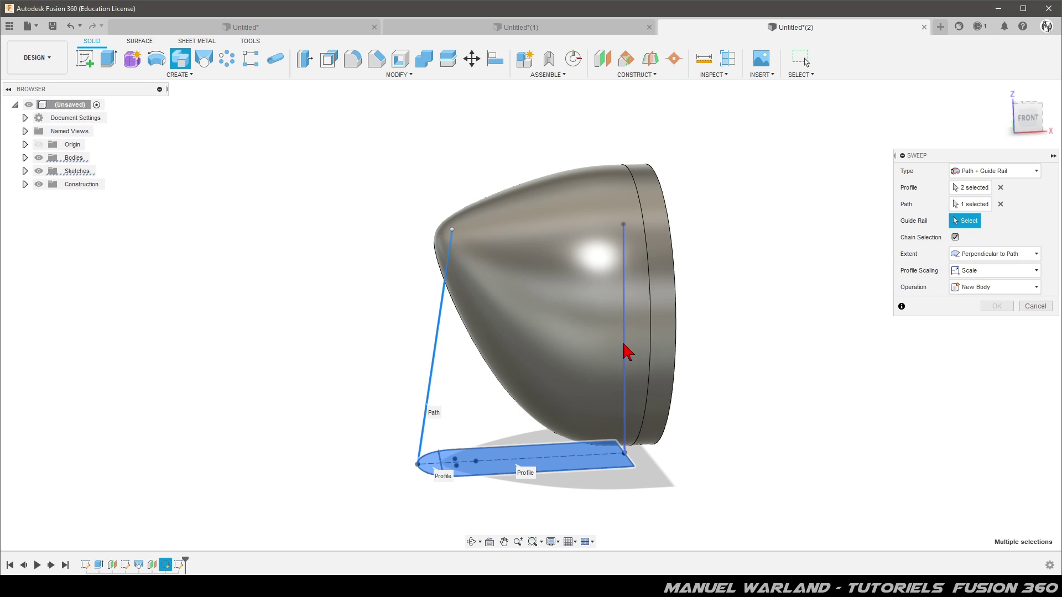
left_click(624, 351)
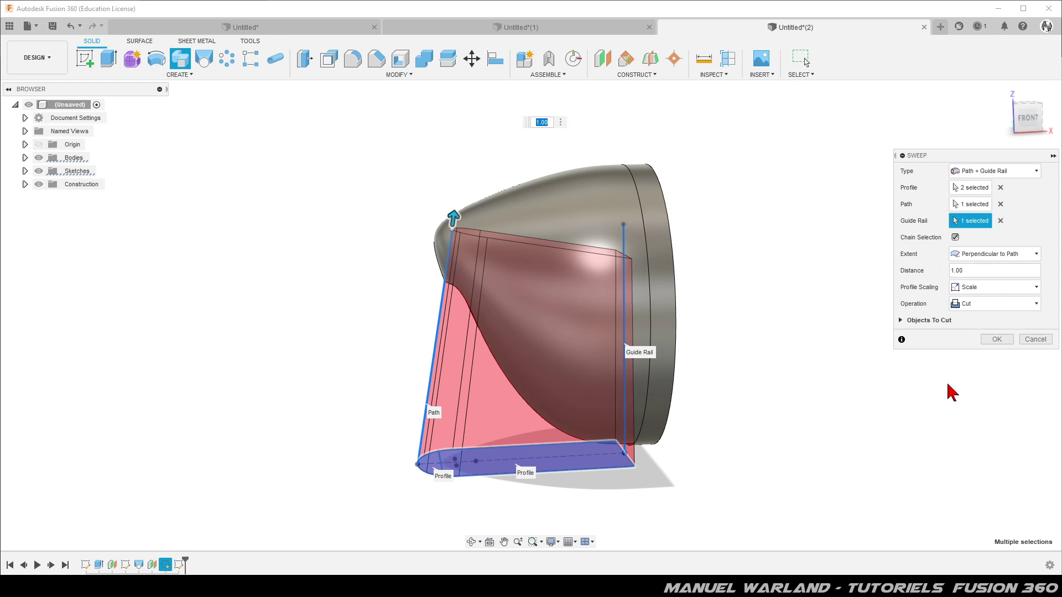
left_click(963, 309)
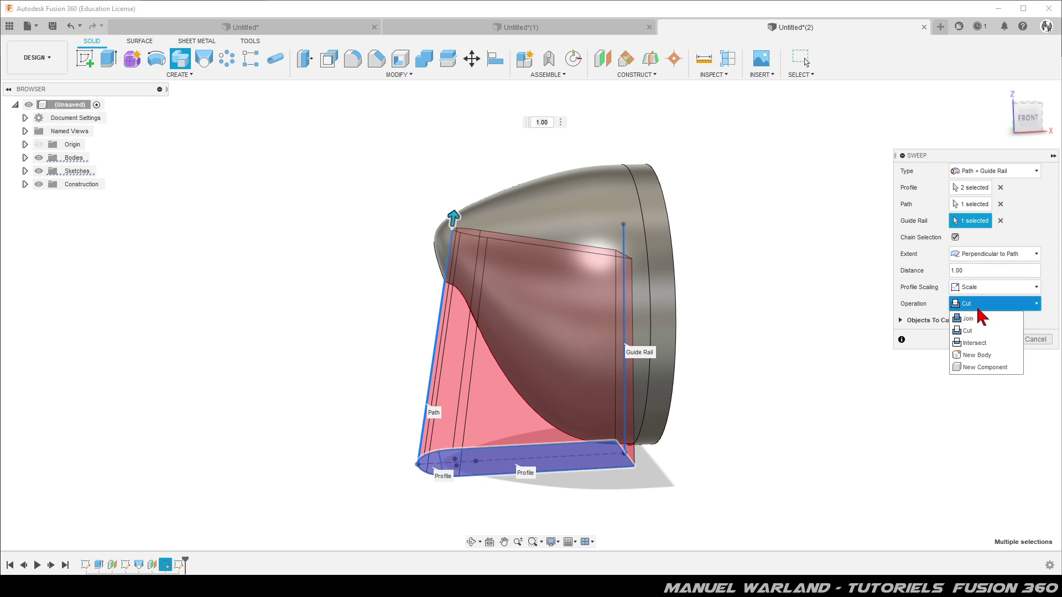
left_click(1004, 356)
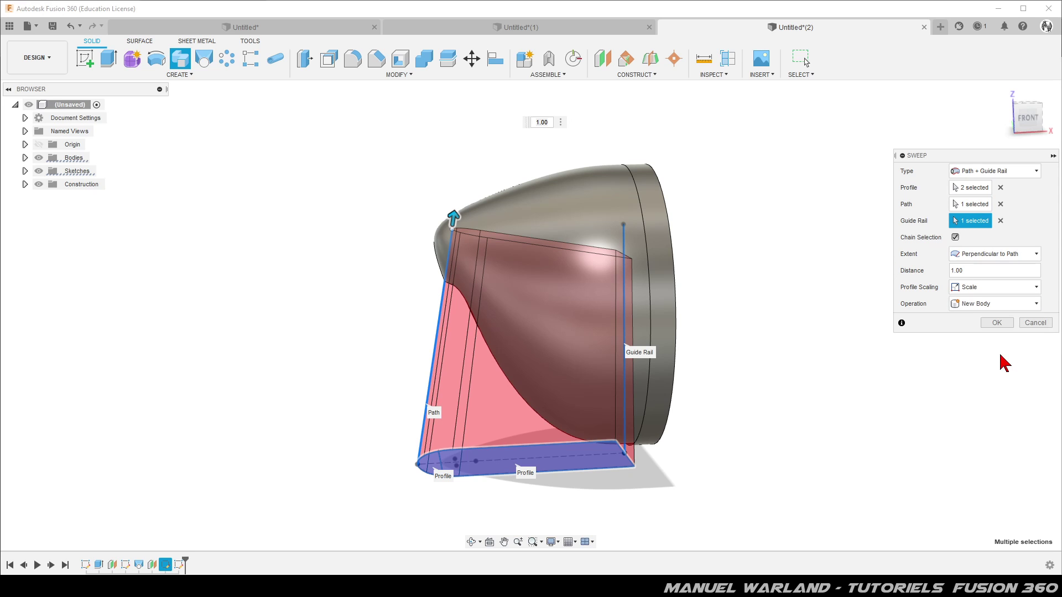
left_click(1001, 323)
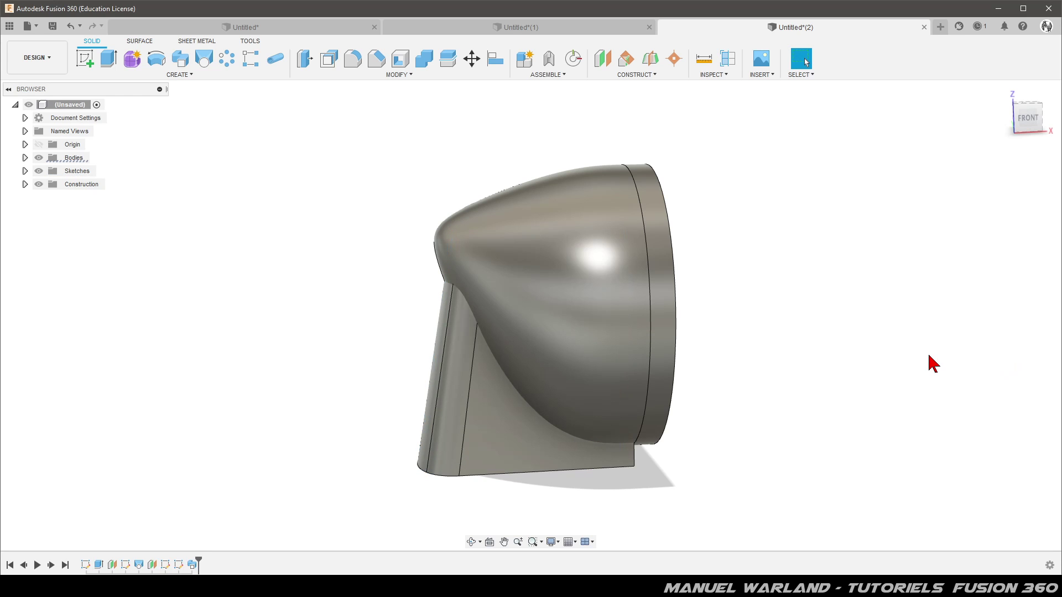
Step: Split the swept support body using the lofted shell's curved outer face as the splitting tool
middle_click_drag(576, 493, 574, 494, "shift")
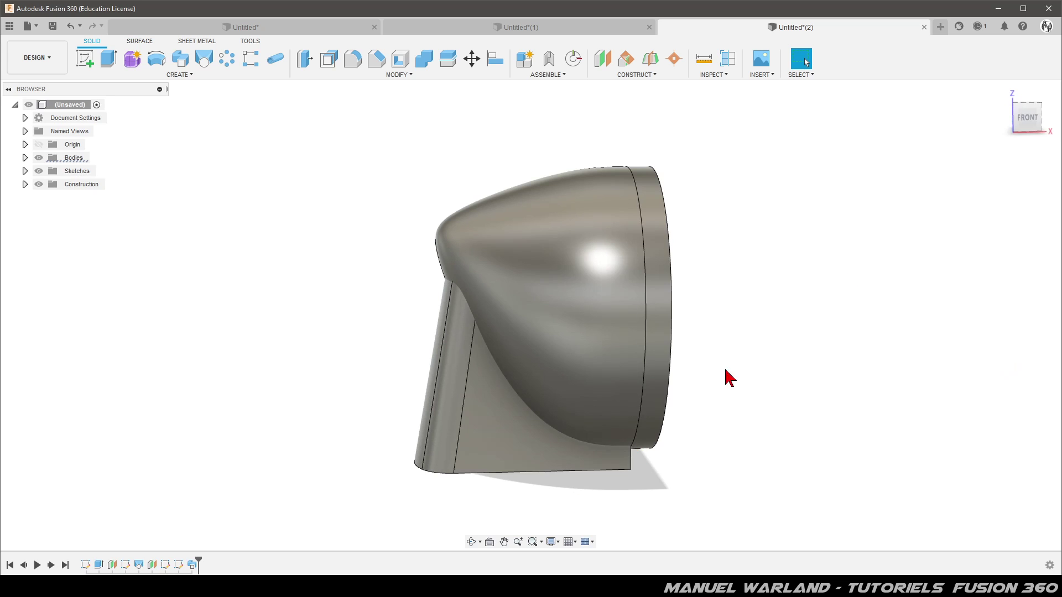
left_click(1031, 129)
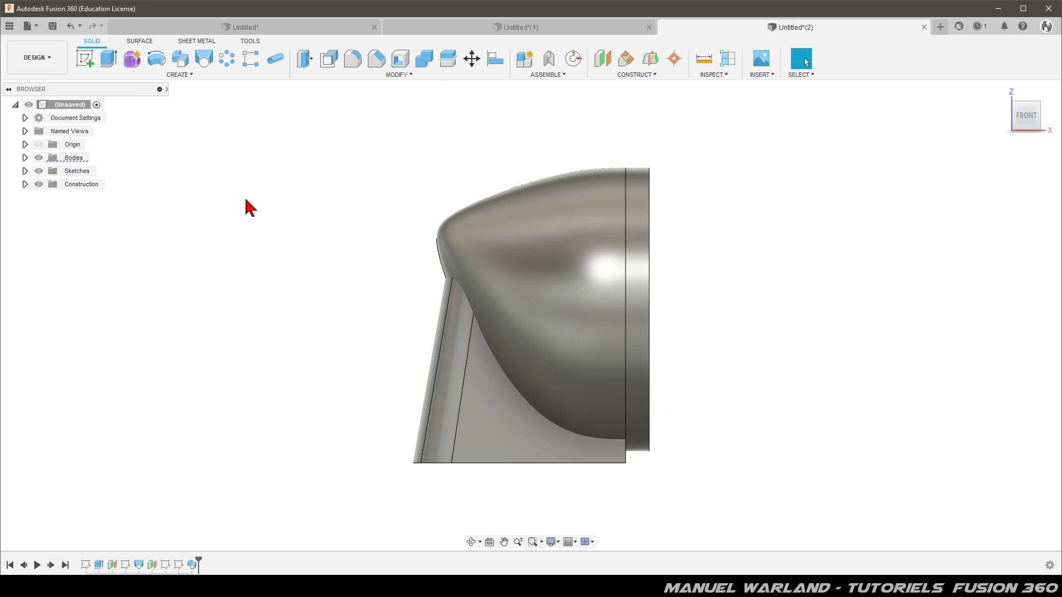
left_click(450, 63)
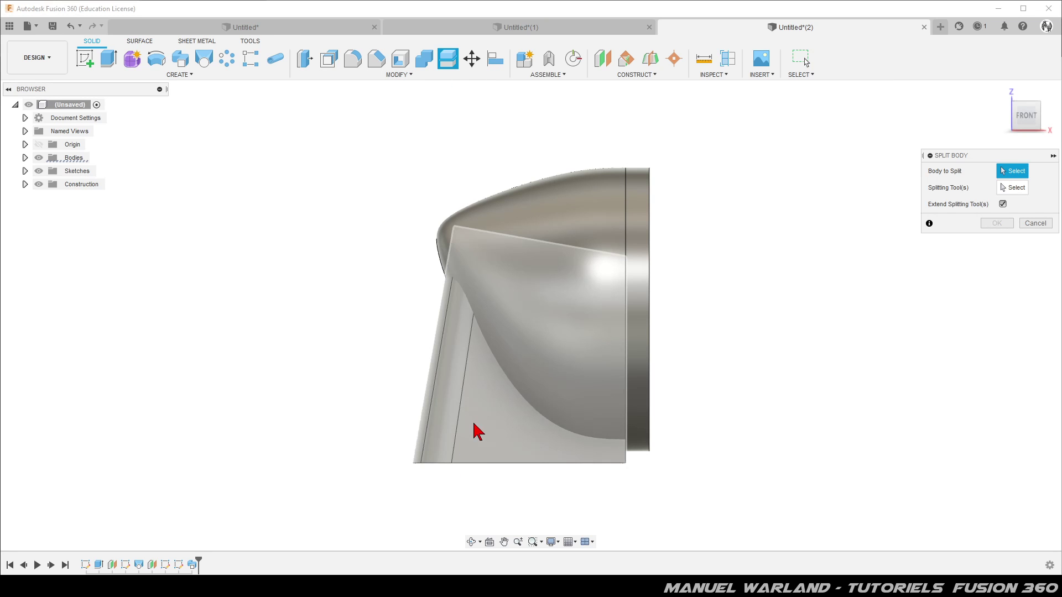
left_click(612, 384)
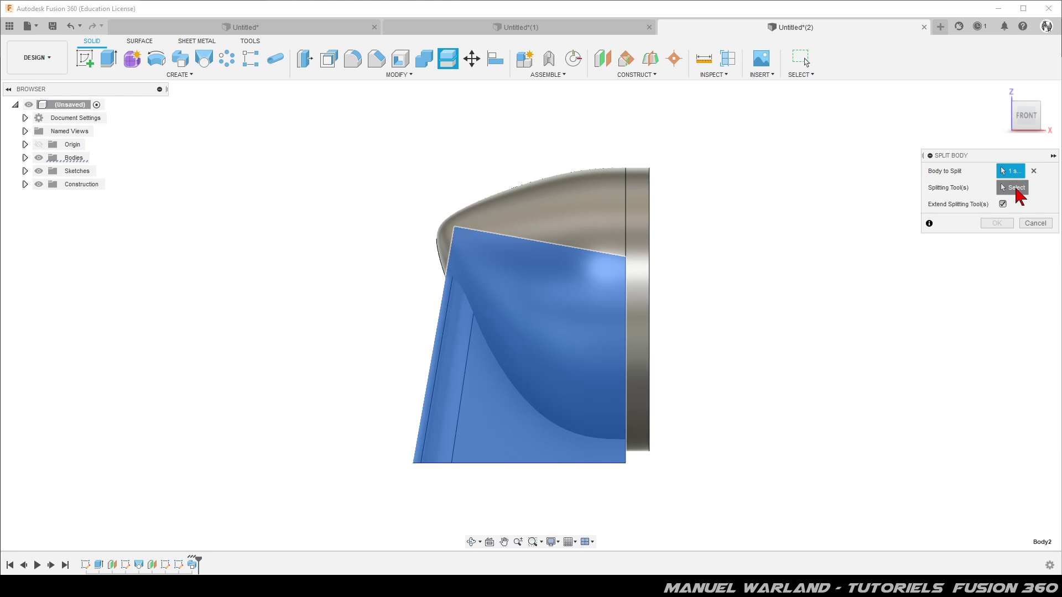
left_click(1016, 189)
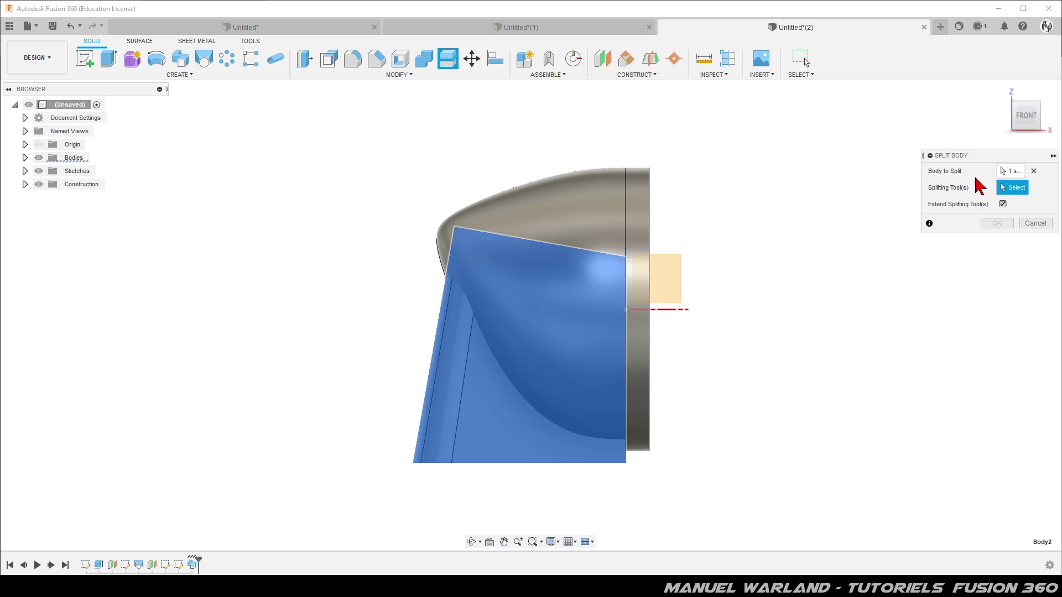
left_click(562, 208)
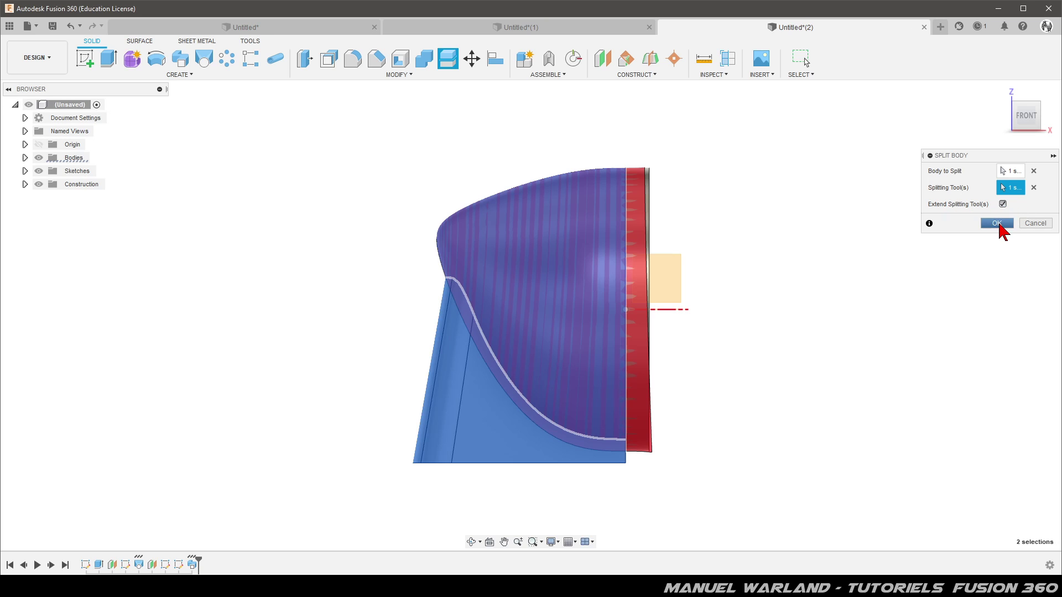
left_click(995, 224)
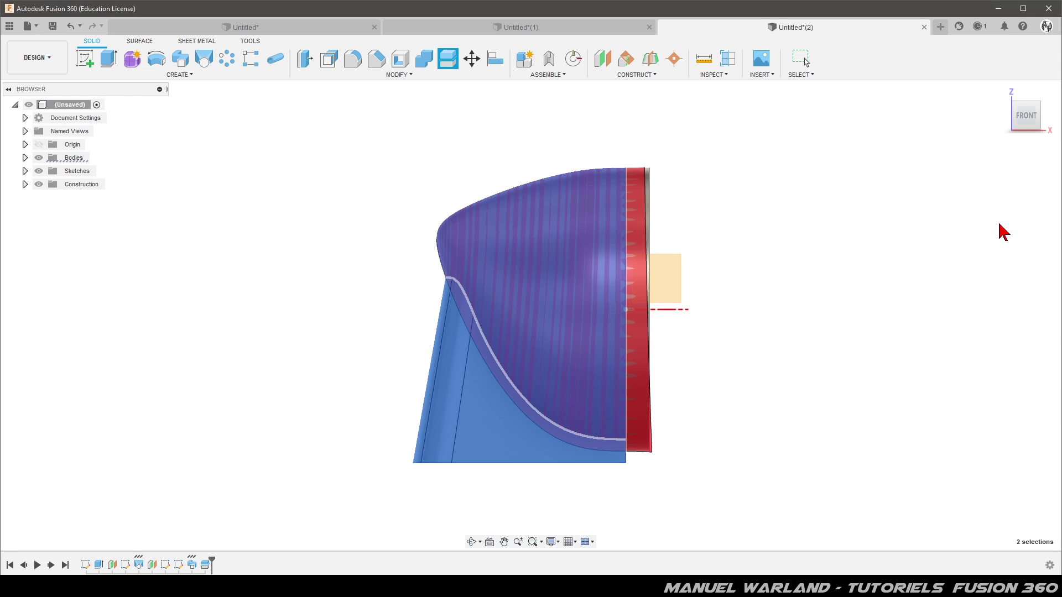
left_click(1000, 223)
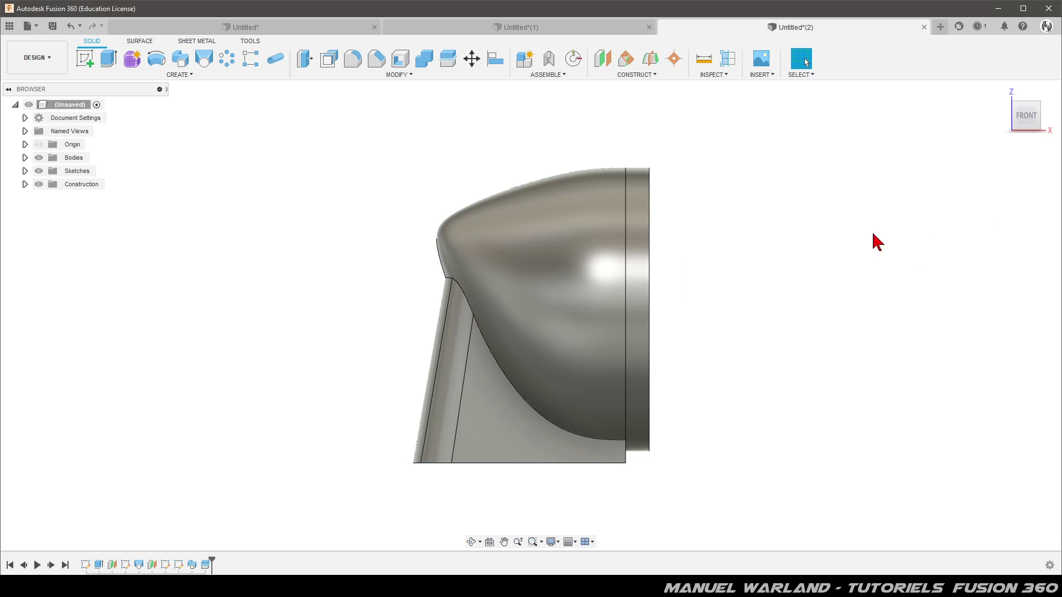
Step: Identify the split bodies and remove Body2, the piece of the support inside the lofted body
left_click(25, 158)
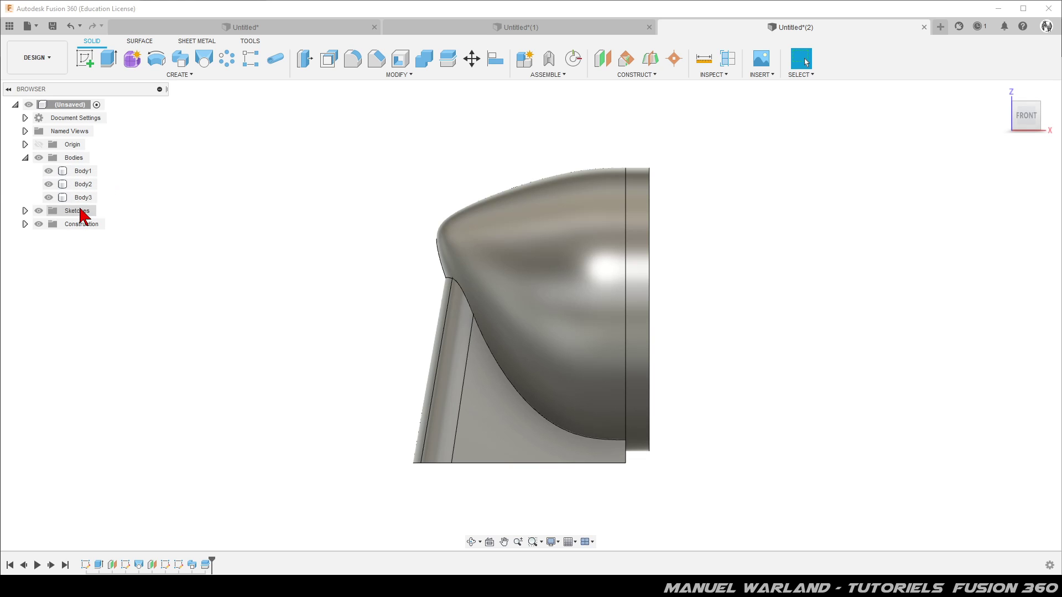
left_click(47, 172)
left_click(50, 183)
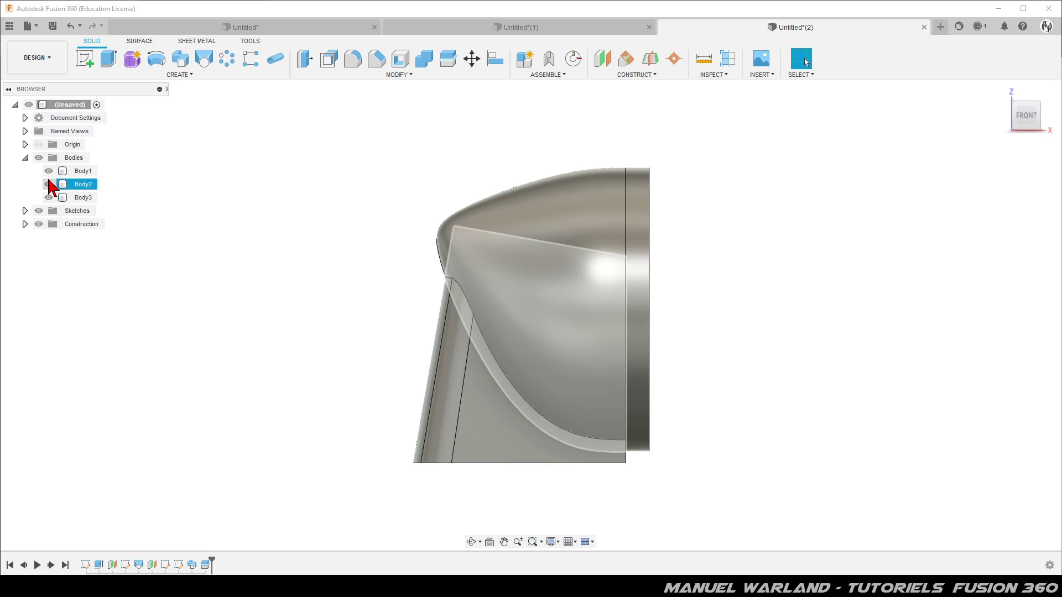
left_click(51, 199)
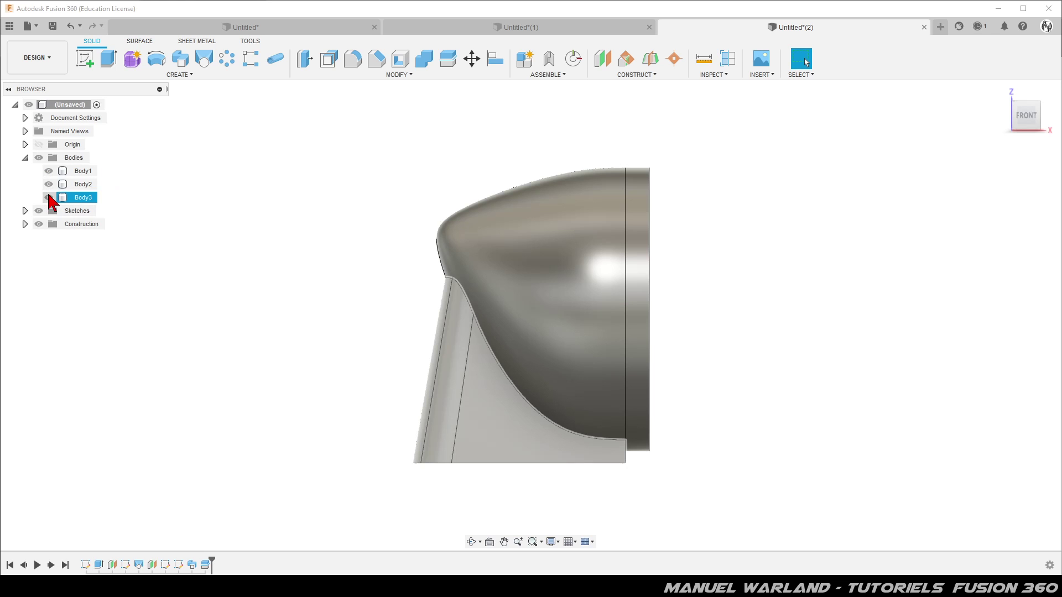
left_click(75, 187)
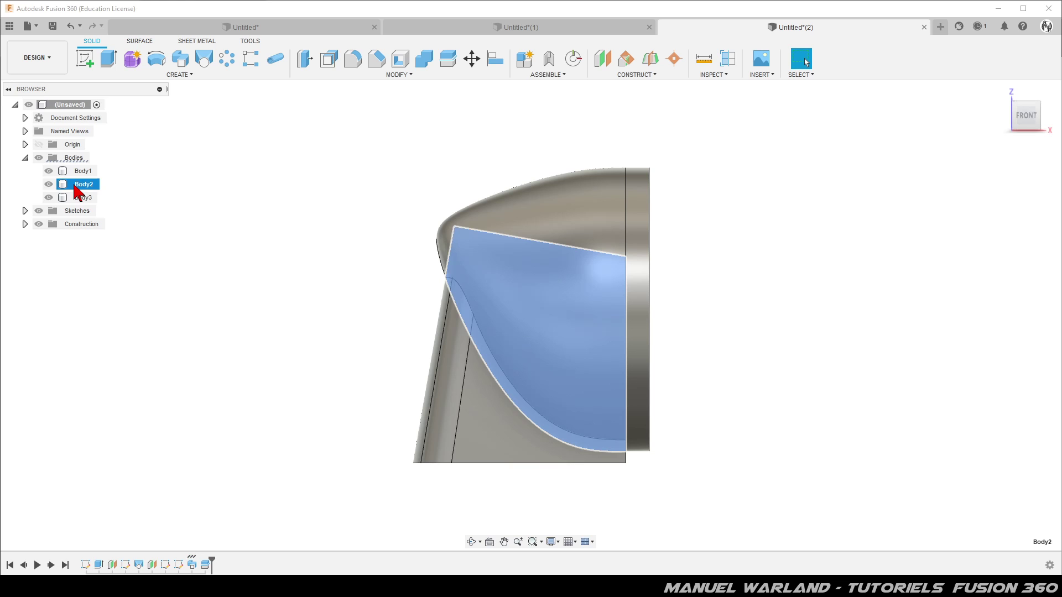
right_click(74, 186)
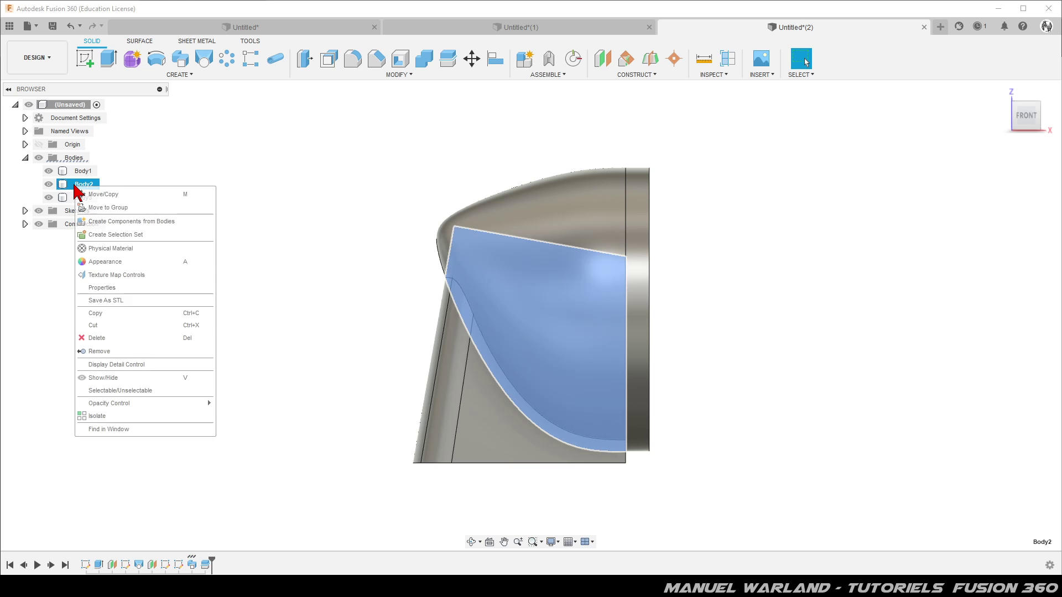
left_click(118, 351)
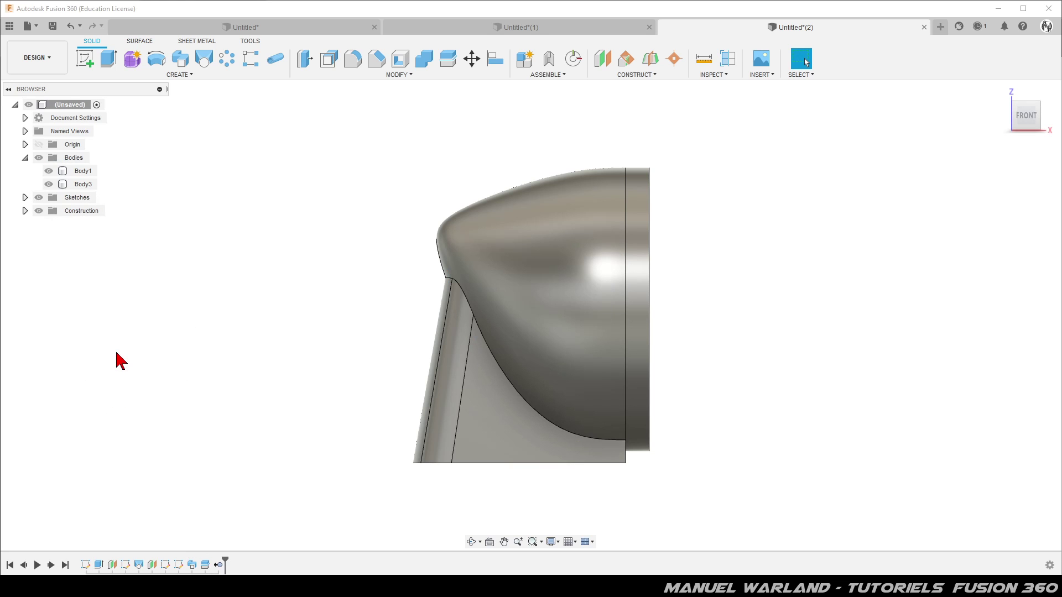
Step: Shell the lofted body inward to a 3 mm thickness, opening its large flat end face
middle_click_drag(376, 395, 331, 390, "shift")
left_click(402, 59)
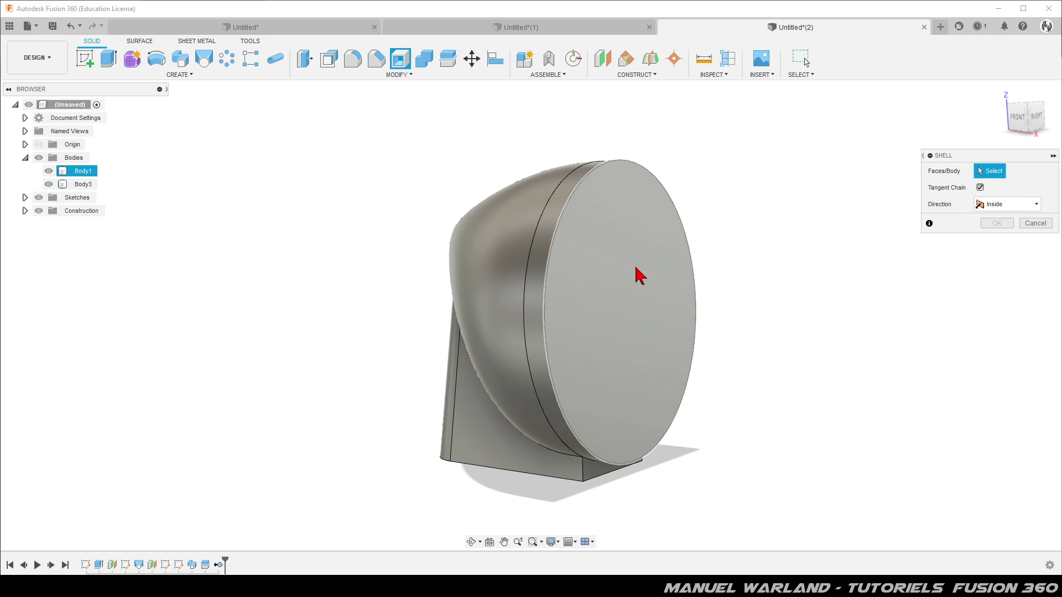
left_click(604, 313)
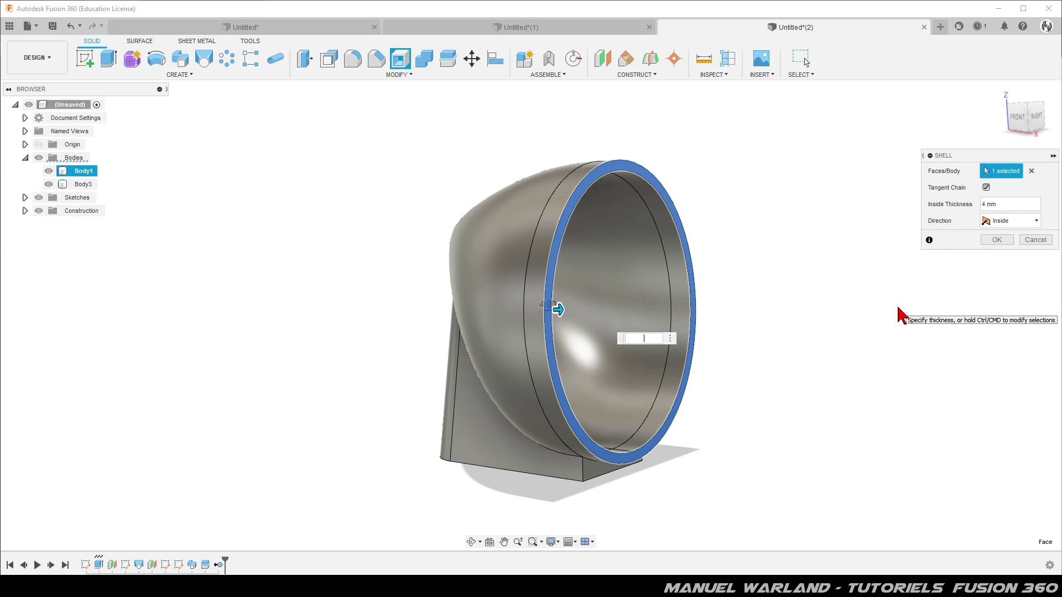
key("Return")
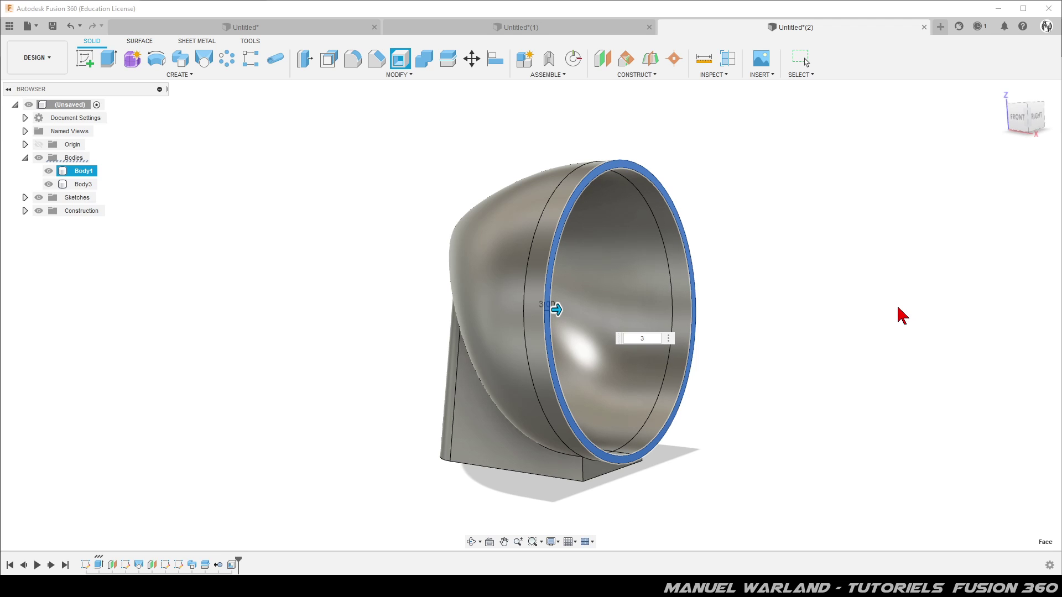
Step: Combine the shelled lofted body with the support body beneath it using the Join operation
middle_click_drag(903, 316, 943, 380, "shift")
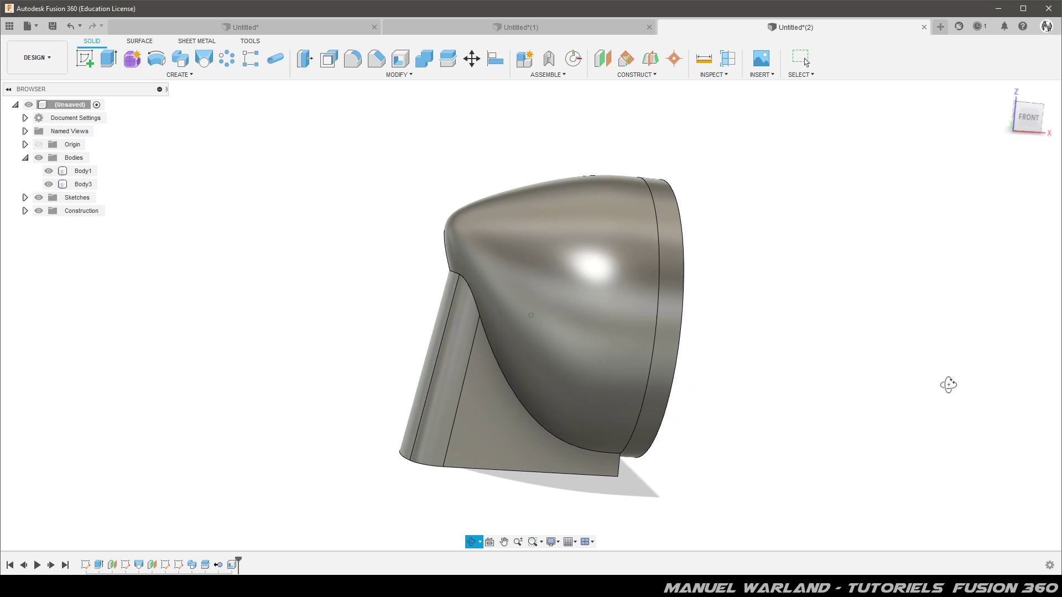
left_click(424, 58)
left_click(559, 308)
left_click(513, 374)
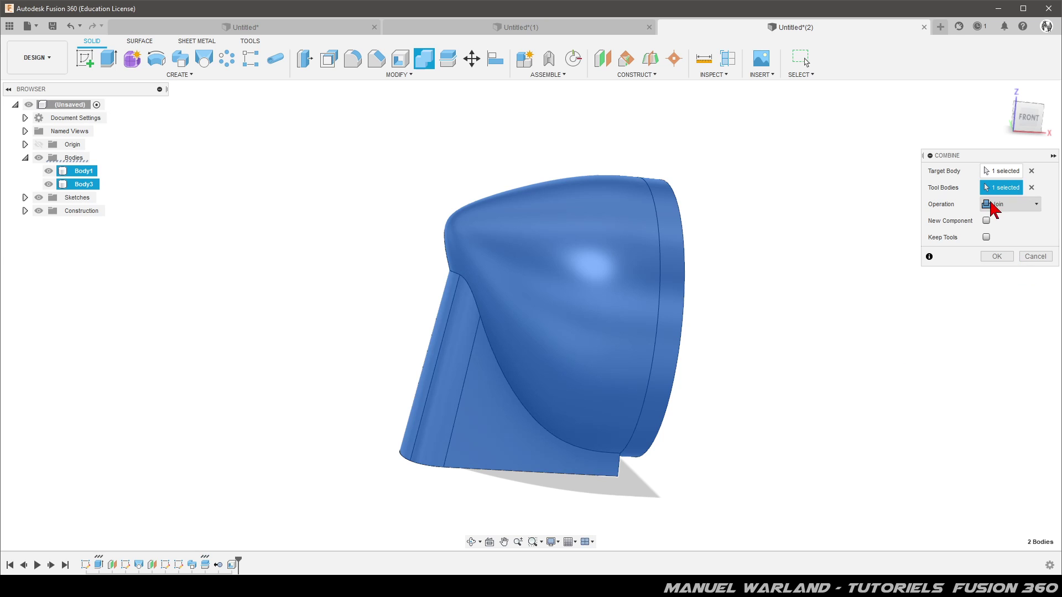
left_click(997, 256)
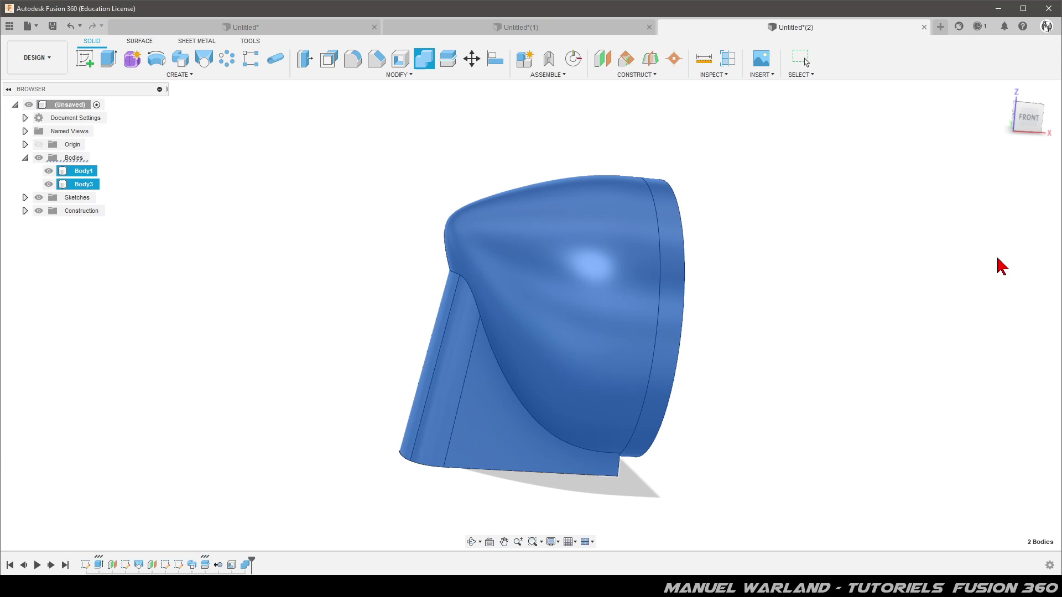
Step: Fillet the edges where the support meets the lofted body with a 20 mm radius
left_click(352, 58)
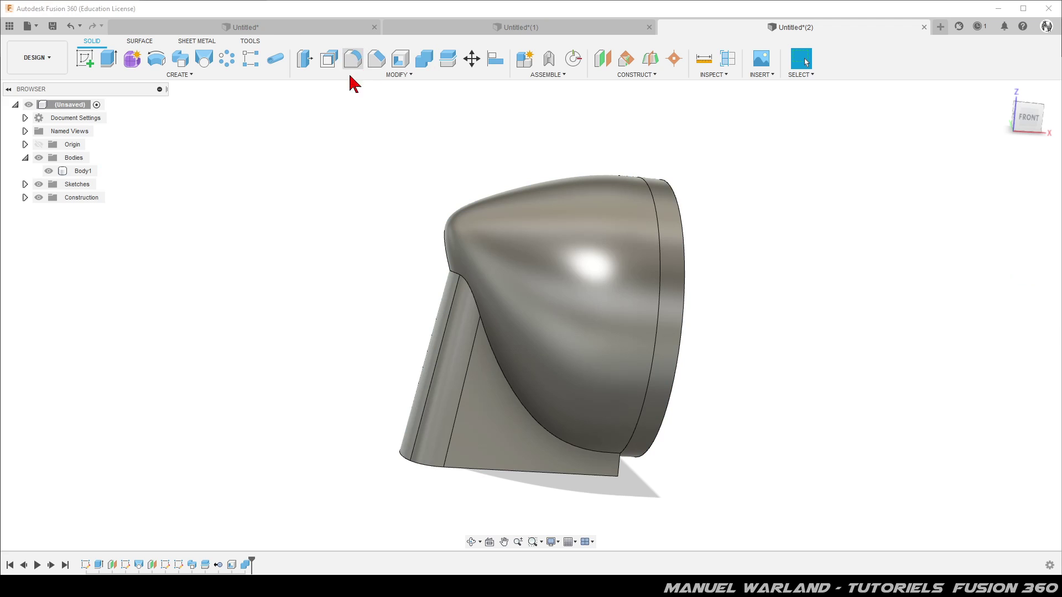
left_click(504, 382)
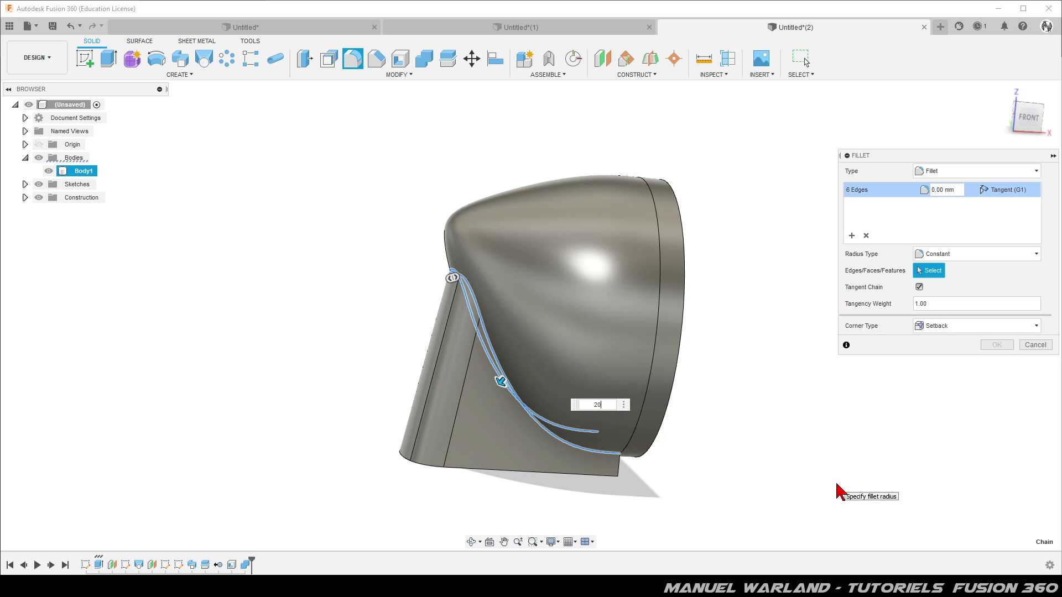
key("Return")
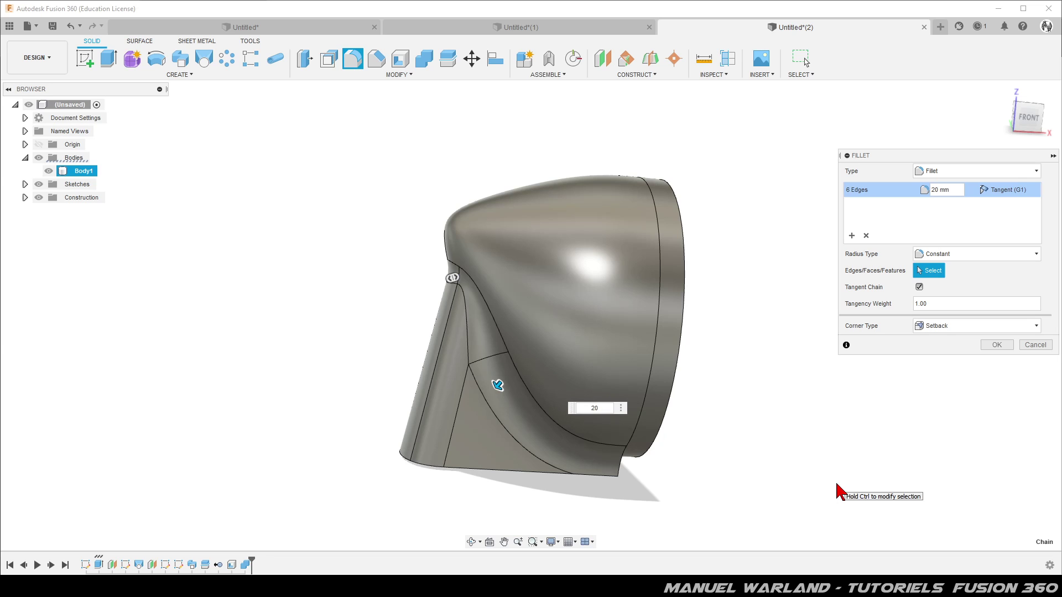
key("Return")
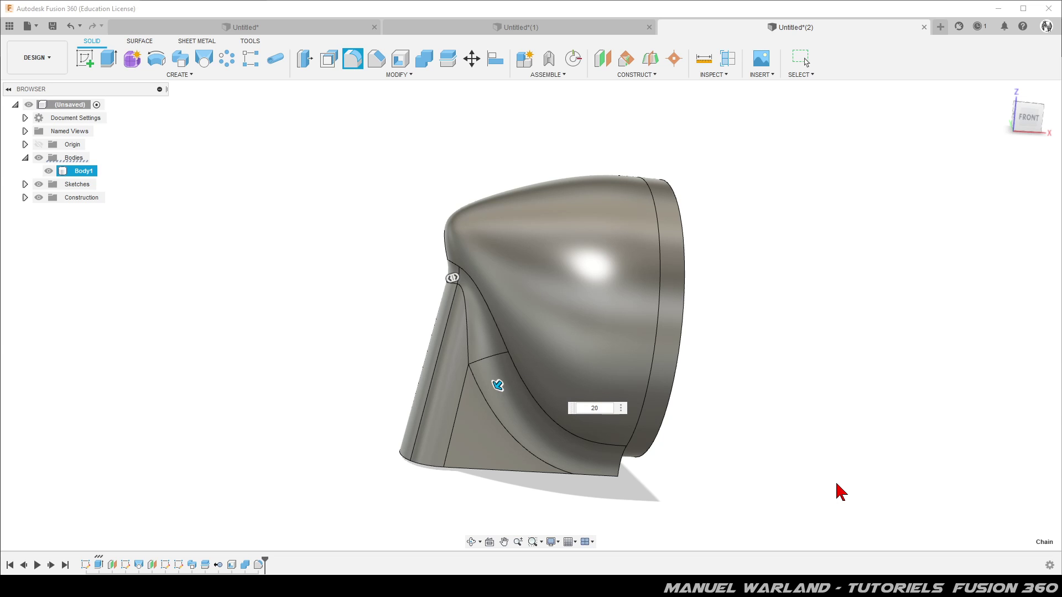
middle_click_drag(848, 429, 324, 431, "shift")
left_click(587, 264)
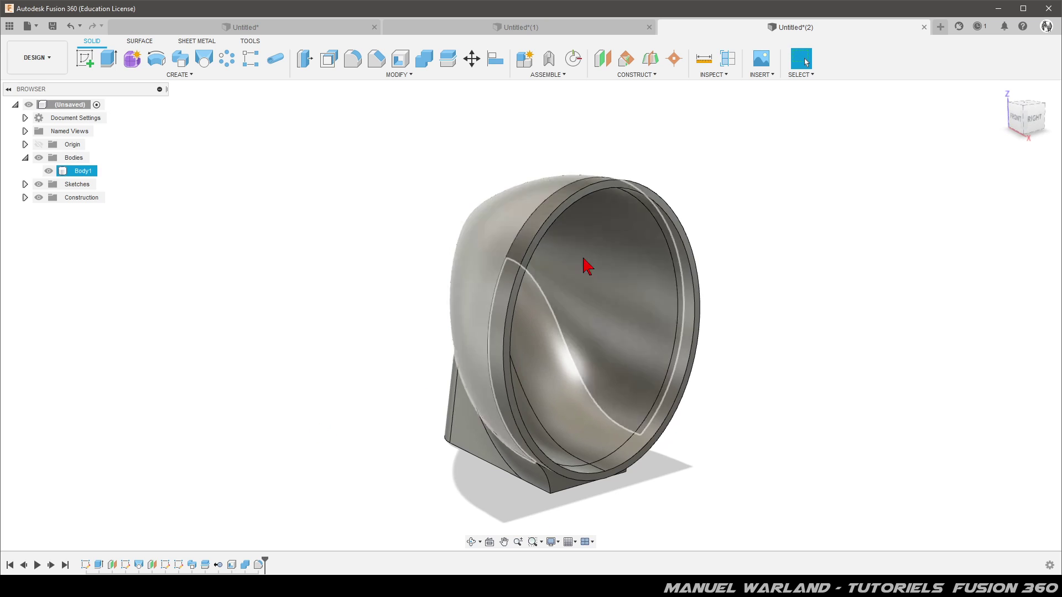
left_click(733, 191)
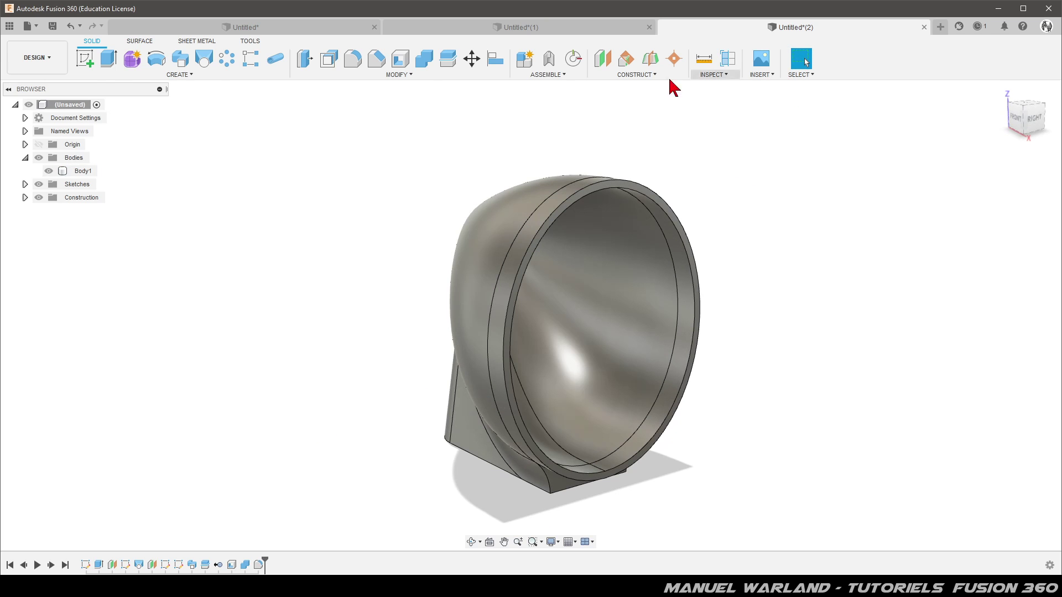